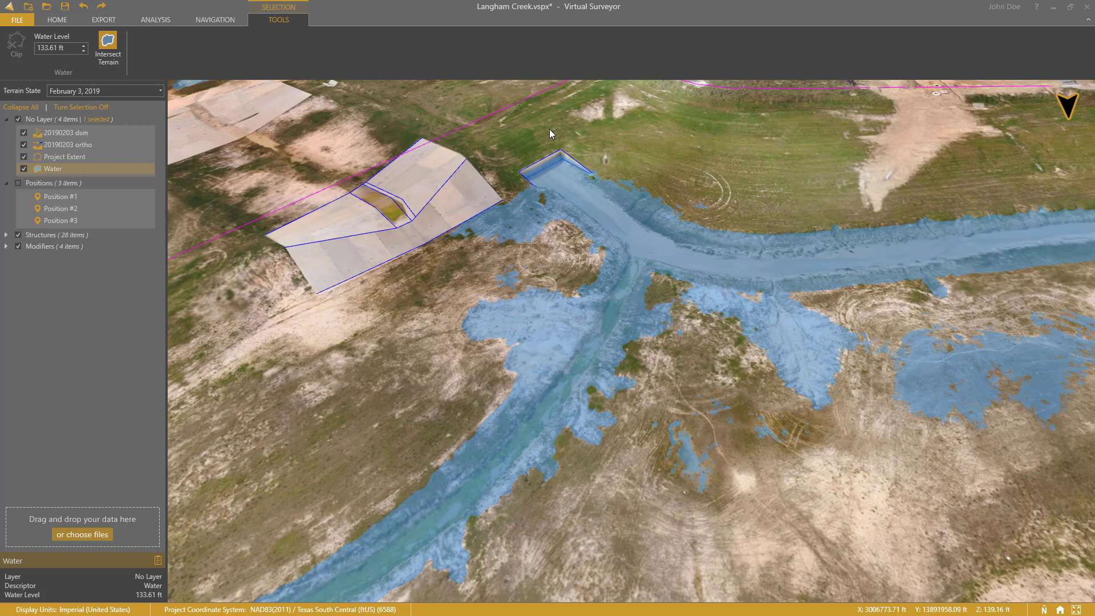
- Raise the level of the Water item over the creek to 138.01 ft
click(81, 45)
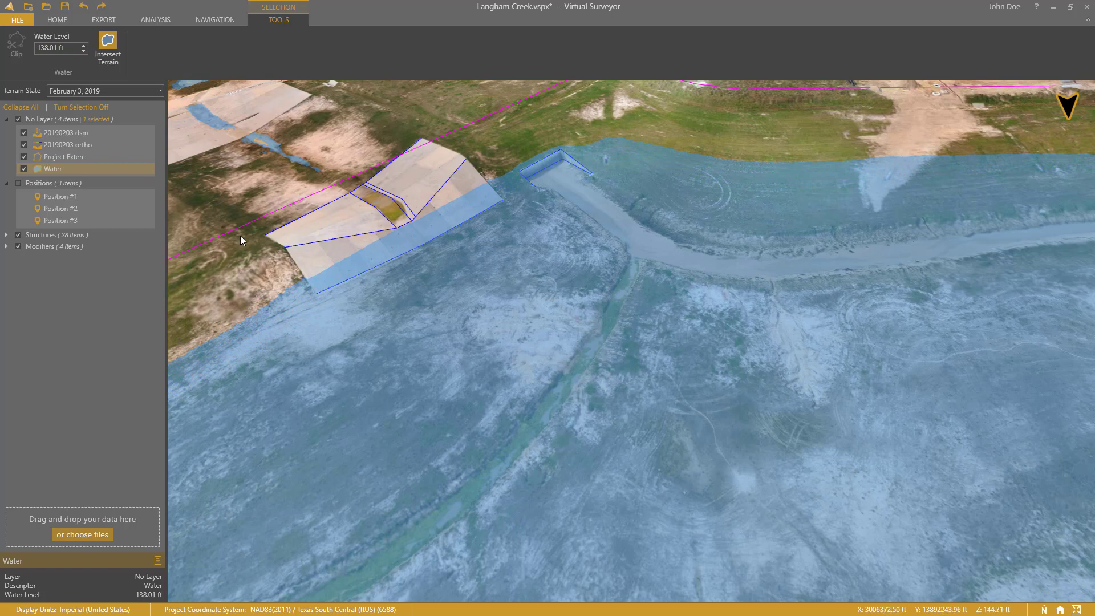
click(84, 45)
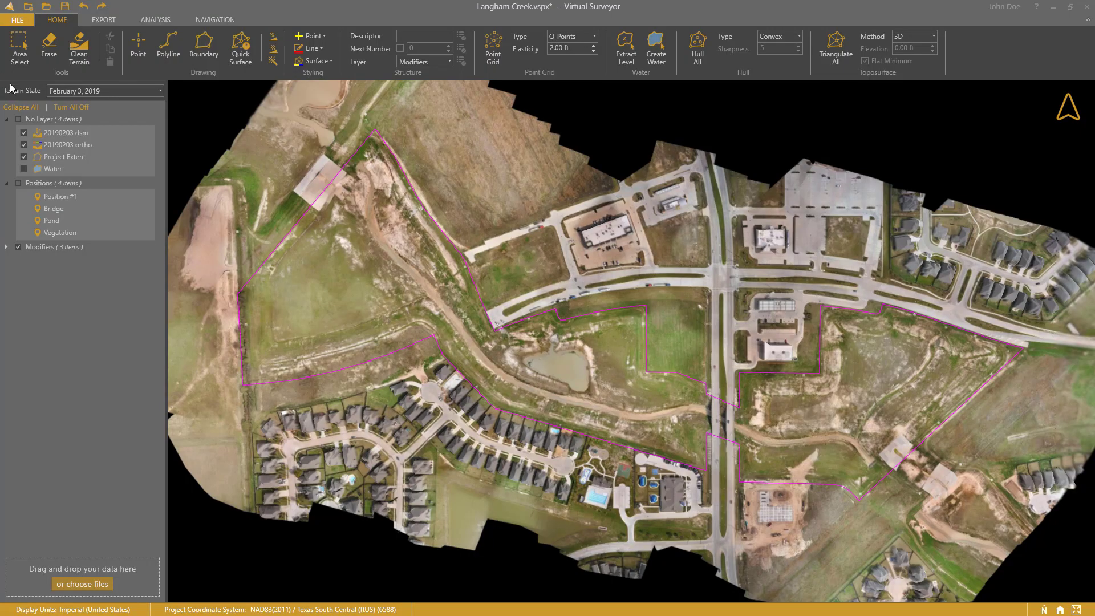
- Go to the Bridge position, draw a four-corner boundary around the bridge, and densify it using Break Points with 0.25 ft elasticity
click(49, 208)
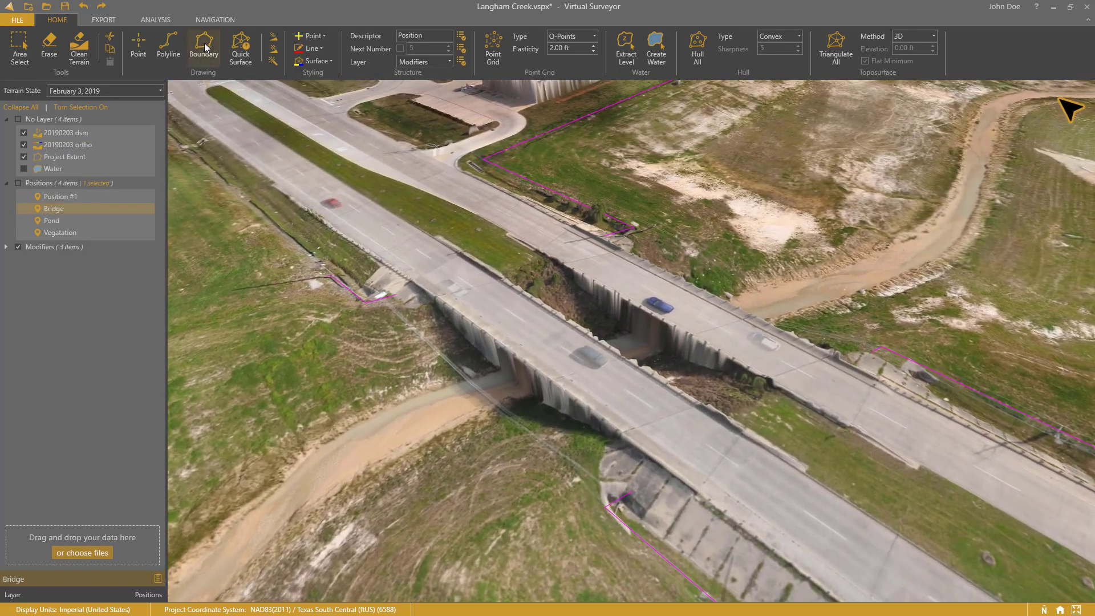
click(205, 47)
click(366, 302)
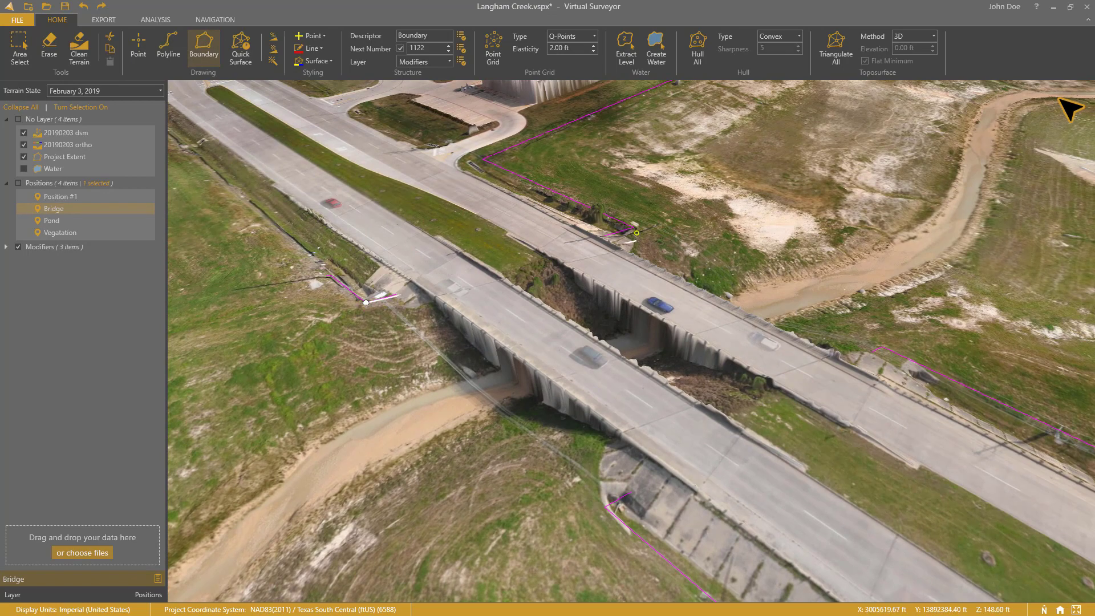
click(635, 228)
click(882, 343)
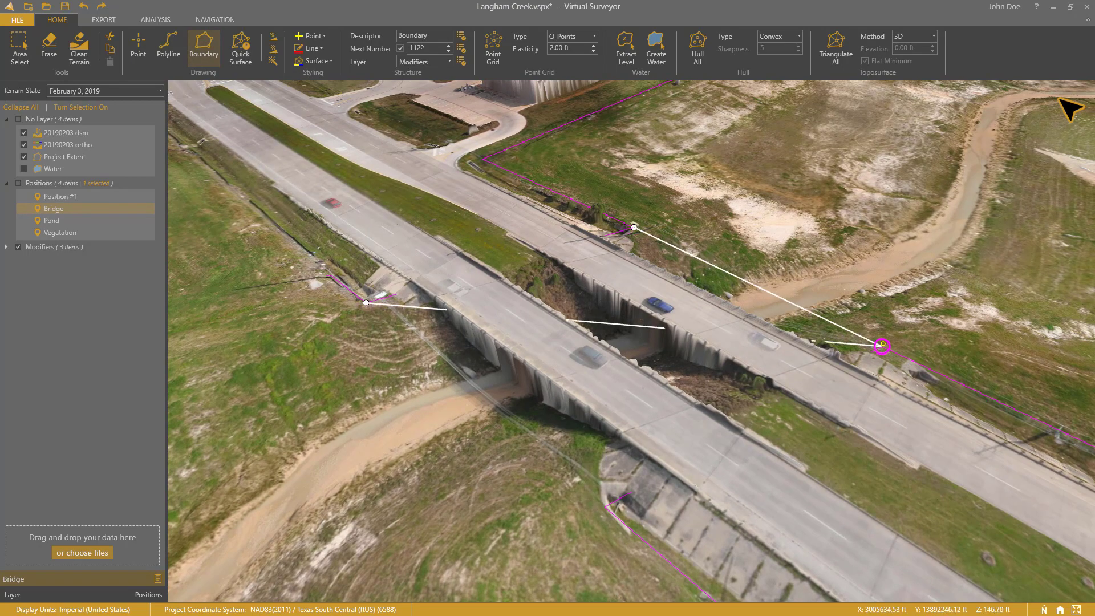
double_click(604, 506)
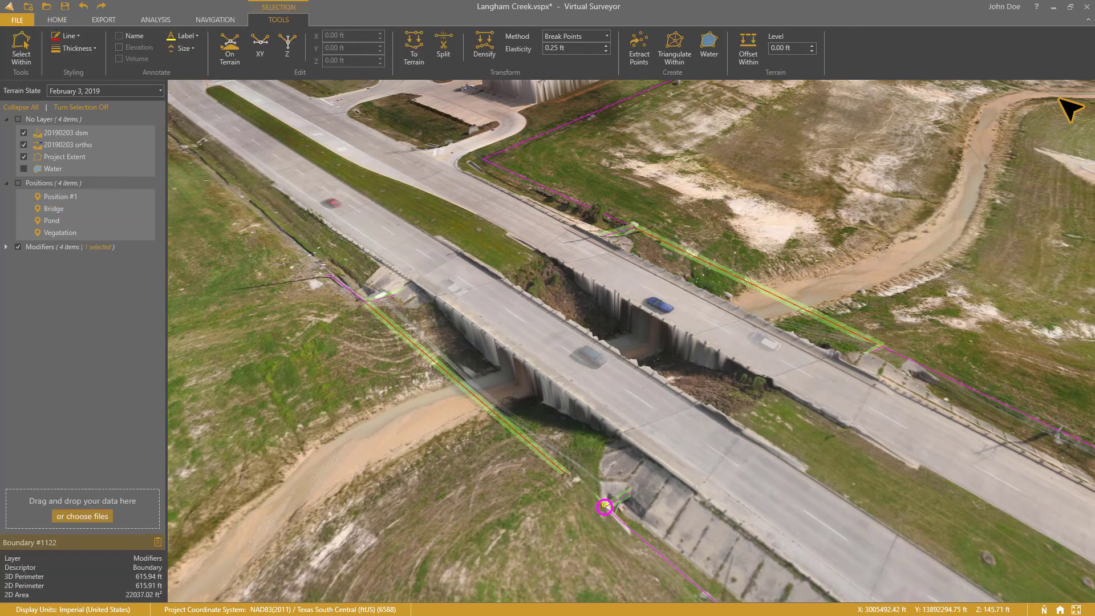
click(484, 47)
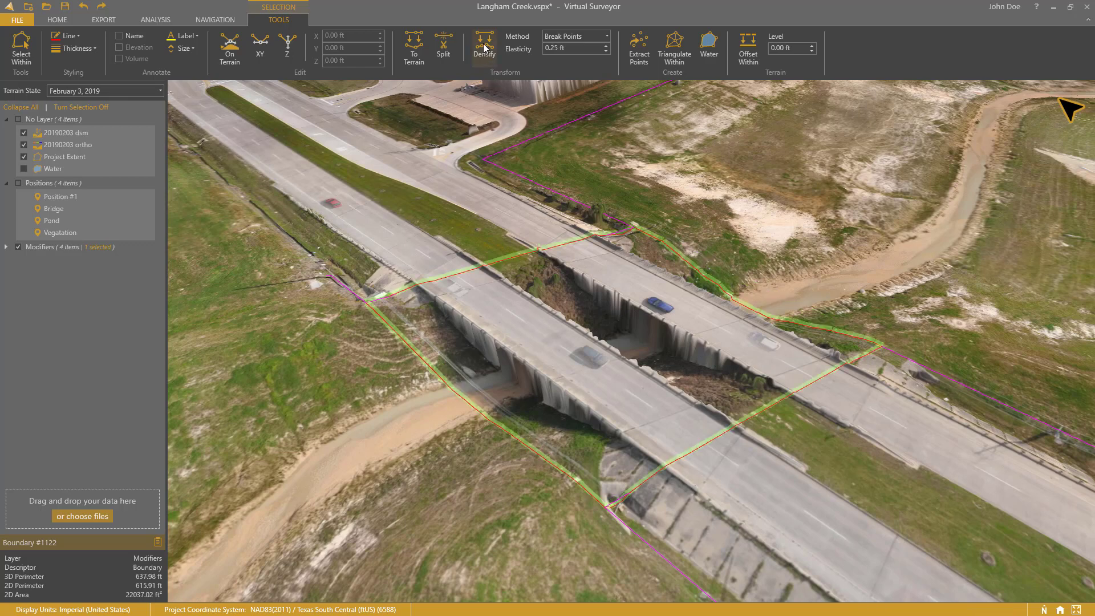
- Draw two polylines about 155 ft long under the bridge, one along each side of the creek bed, joining opposite boundary edges
click(57, 19)
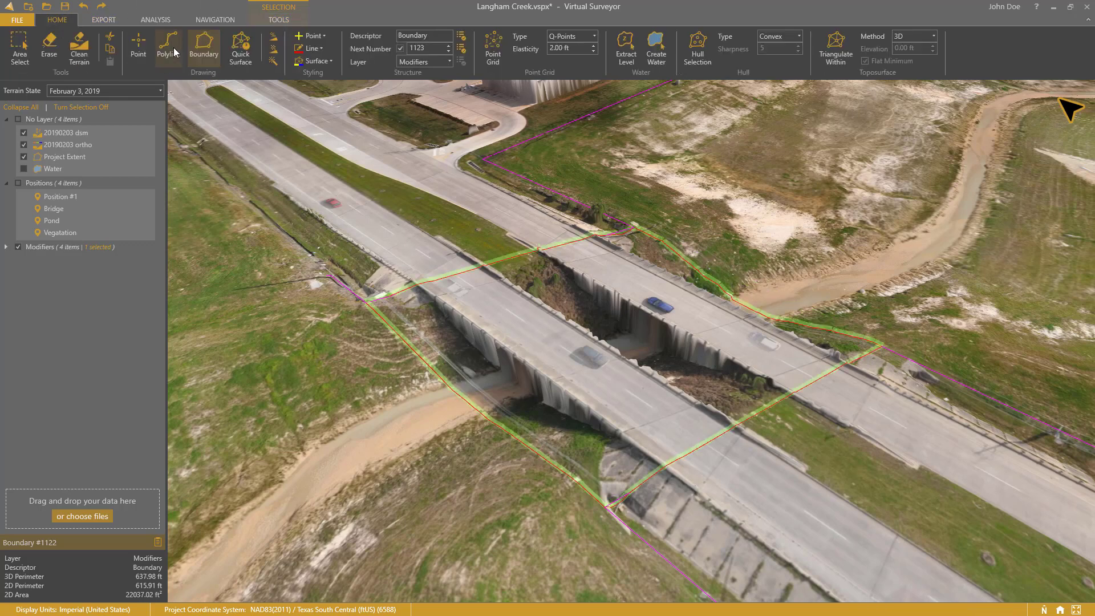
click(173, 47)
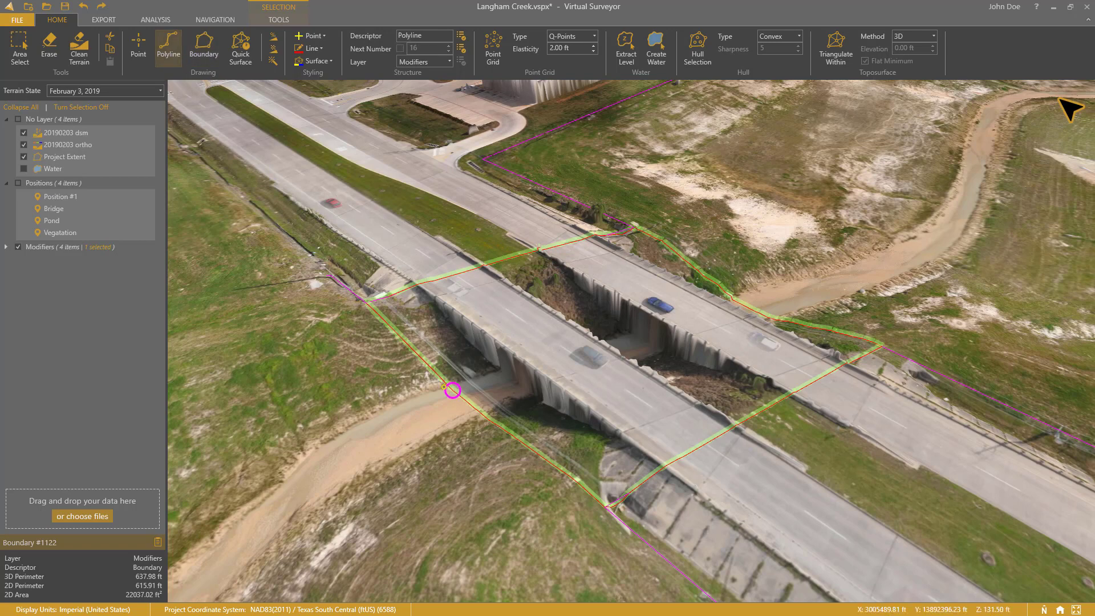
click(452, 390)
double_click(732, 299)
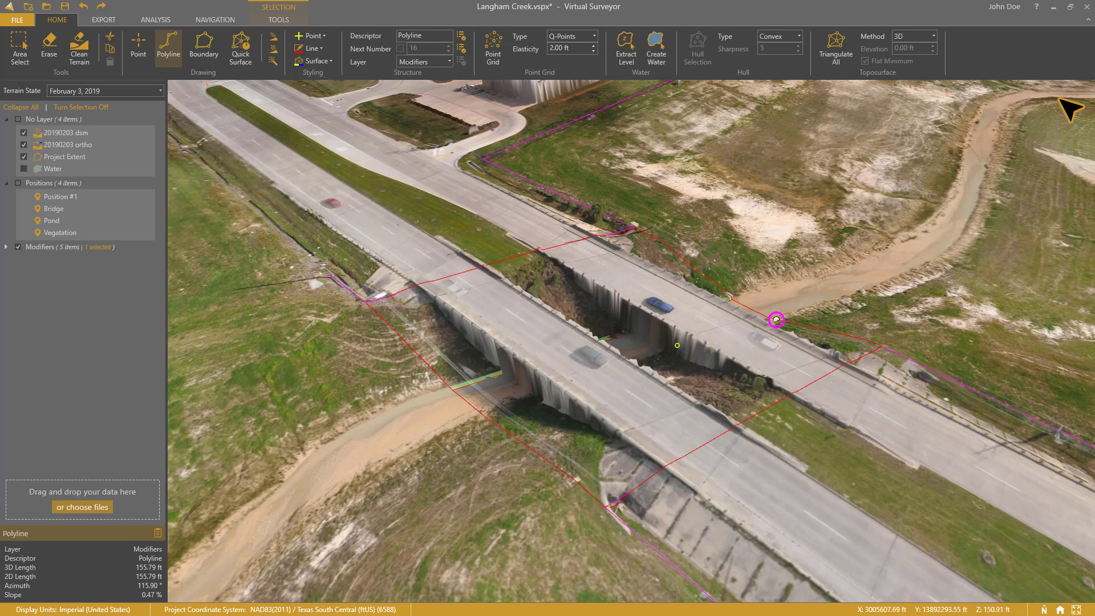
double_click(490, 421)
key(Escape)
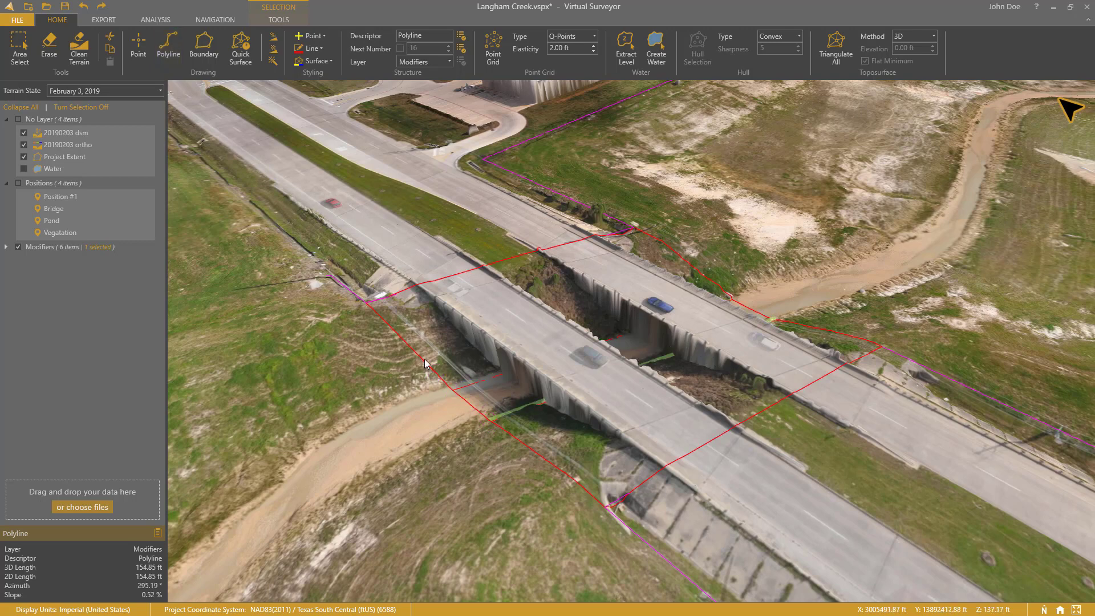
- Modify the terrain with a surface triangulated within the bridge boundary, and delete the boundary, polylines and surface used for it
click(425, 363)
click(285, 22)
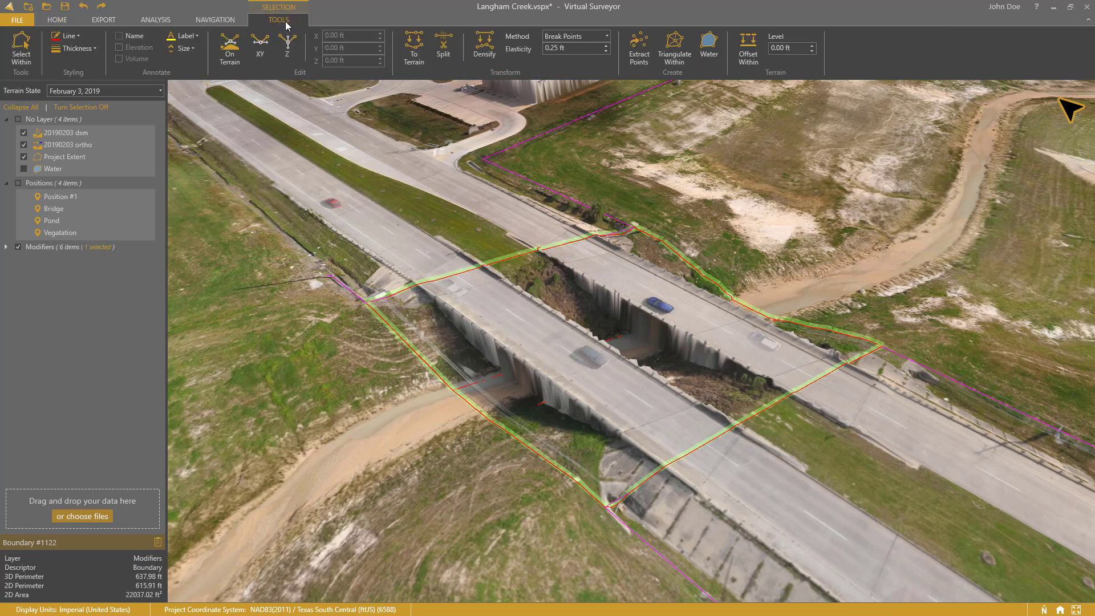
click(674, 51)
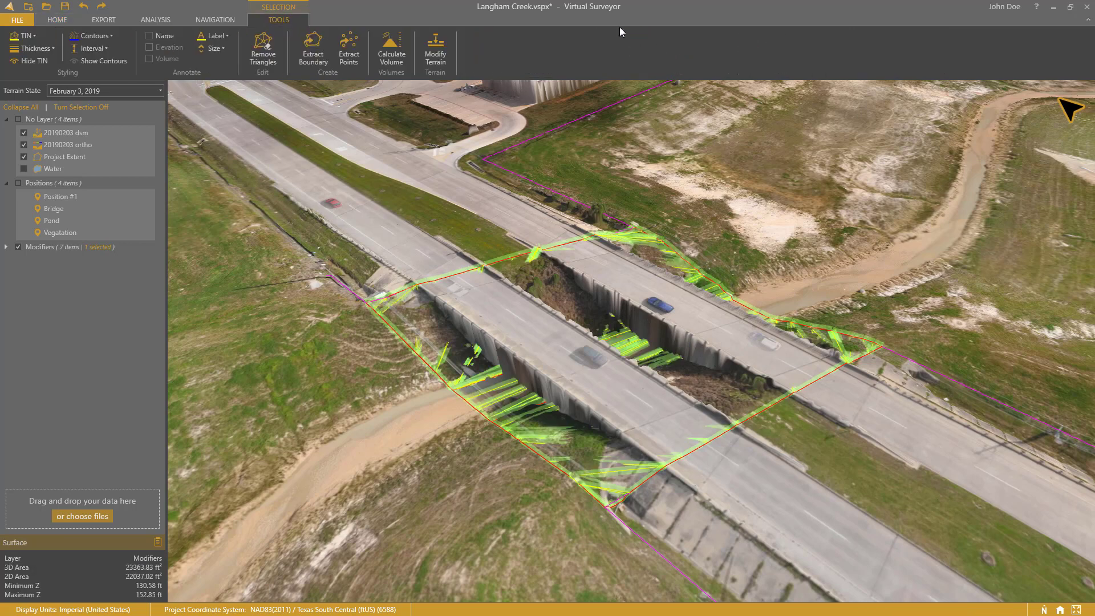
click(435, 54)
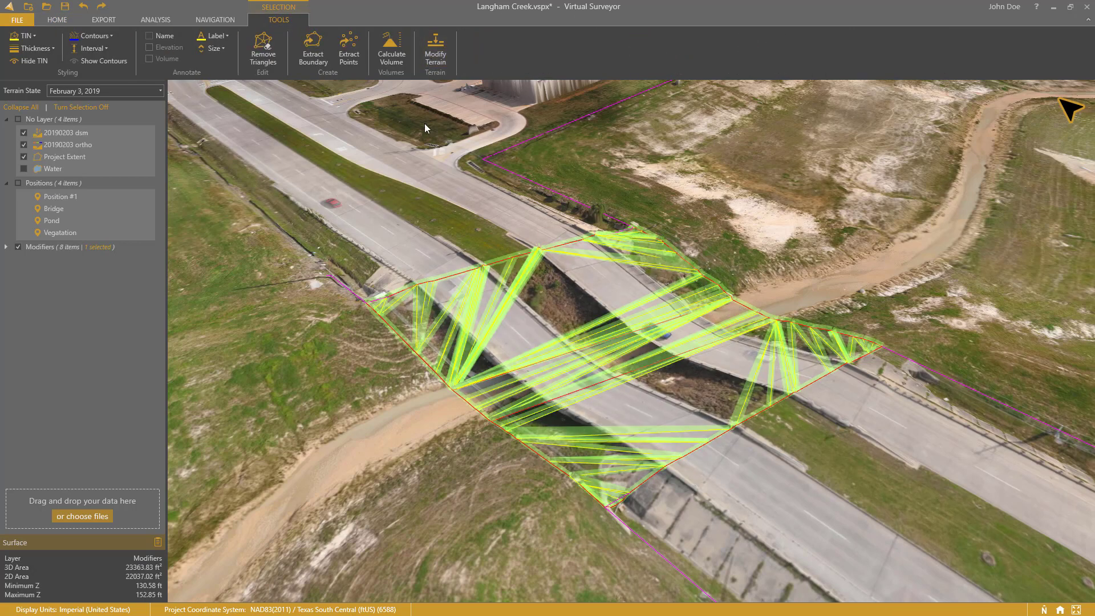
drag(388, 355, 540, 459)
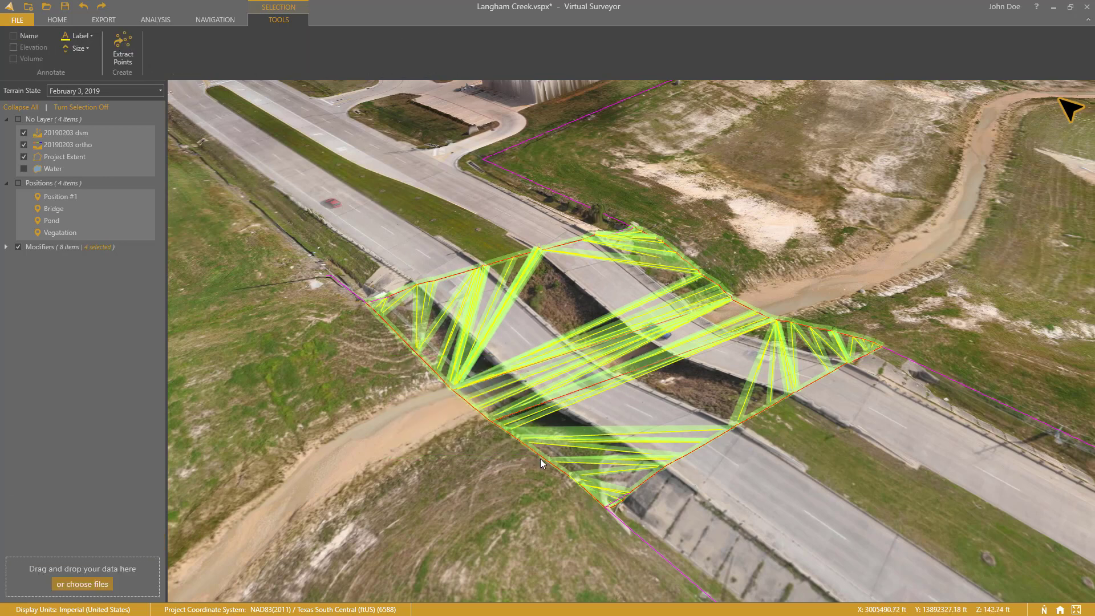
key(Delete)
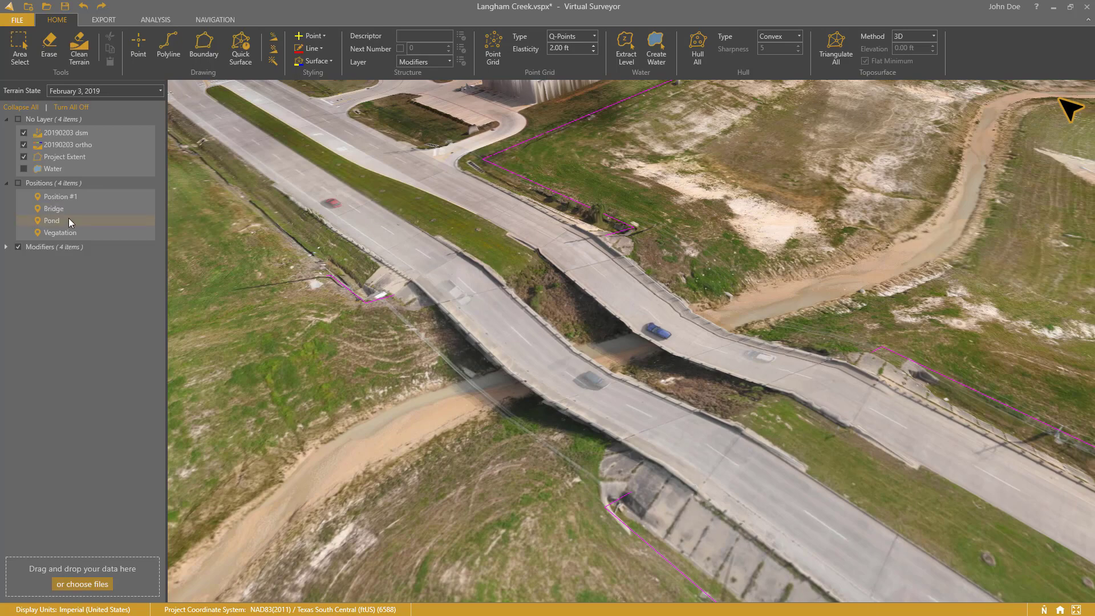
- Go to the Pond position and inspect the pond's raw terrain with the 20190203 ortho temporarily hidden
click(49, 220)
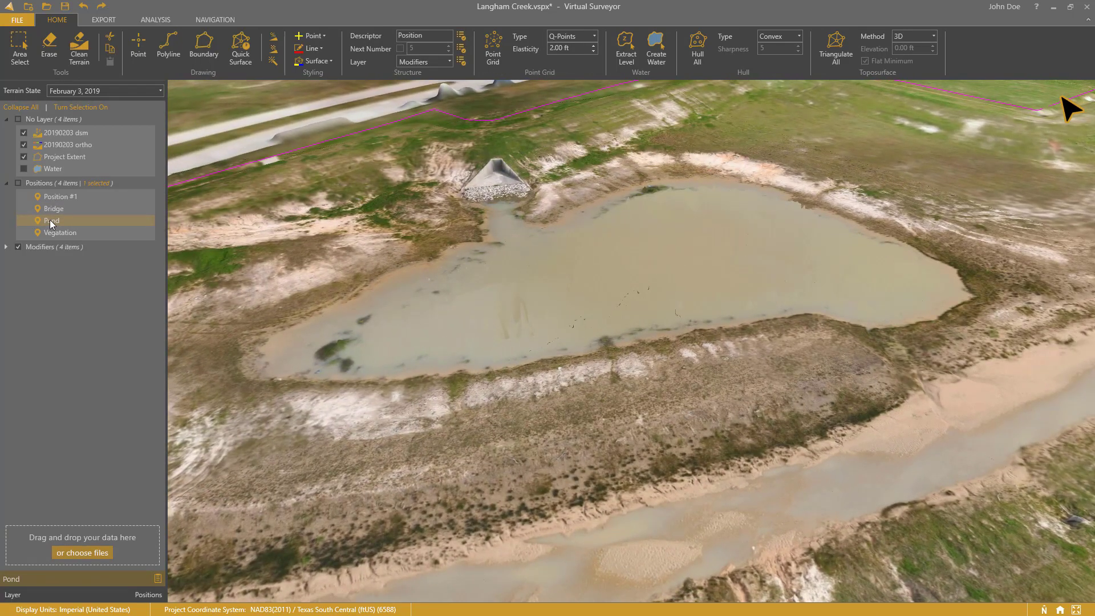
click(23, 144)
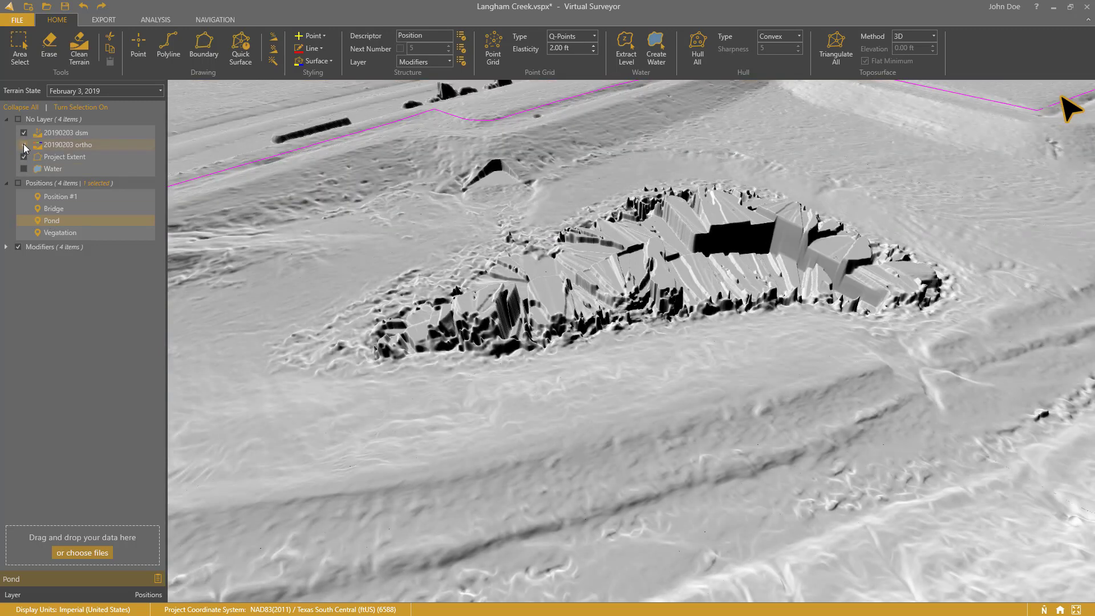
click(23, 144)
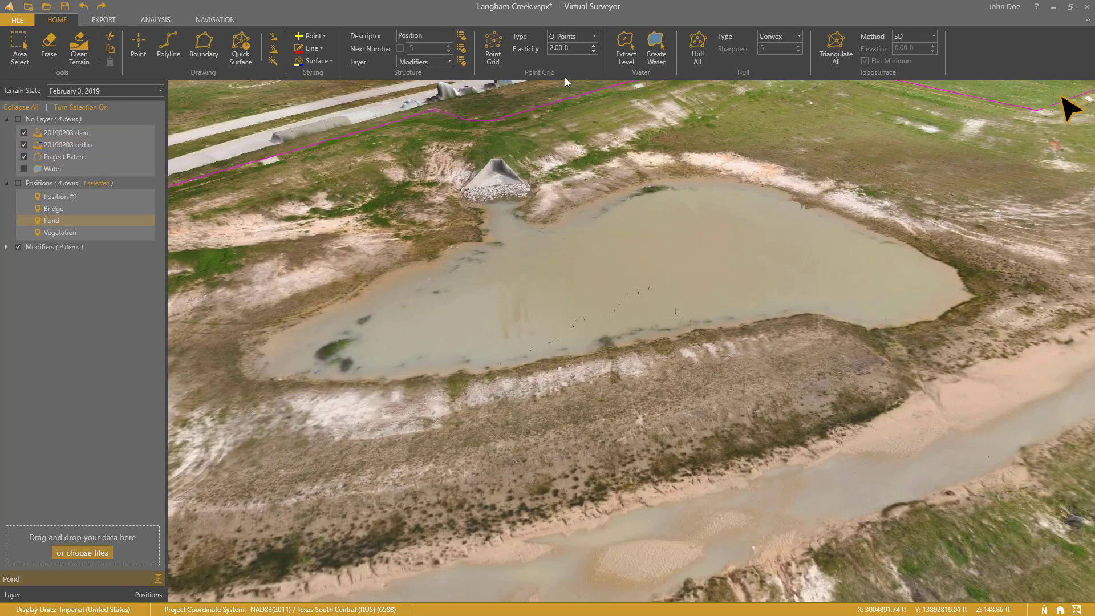
- Extract a level boundary at 132.34 ft around the pond's shoreline and select it
click(625, 54)
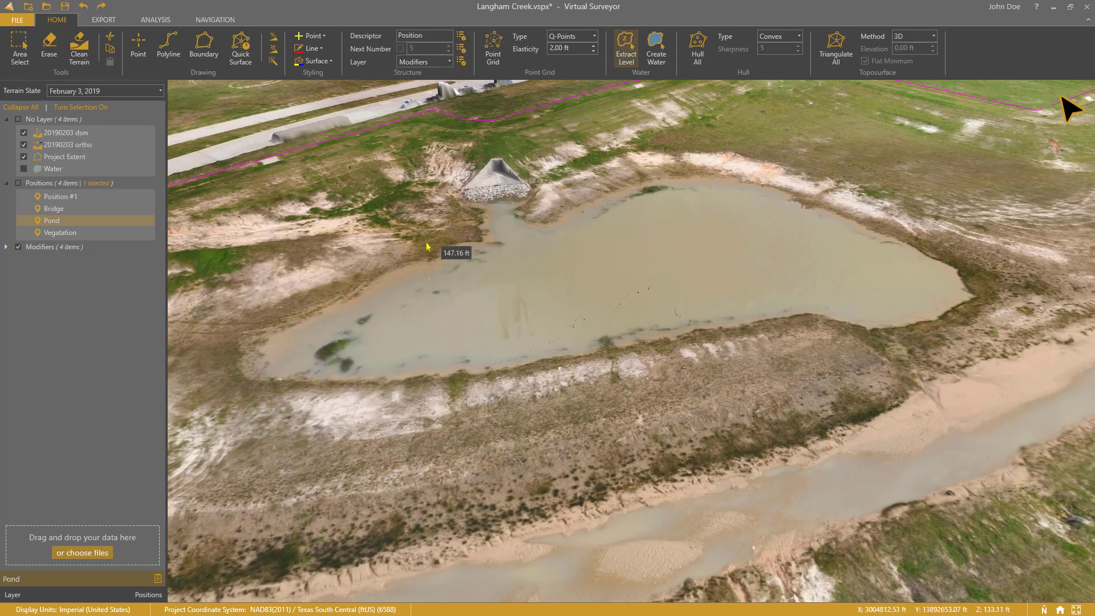
click(404, 269)
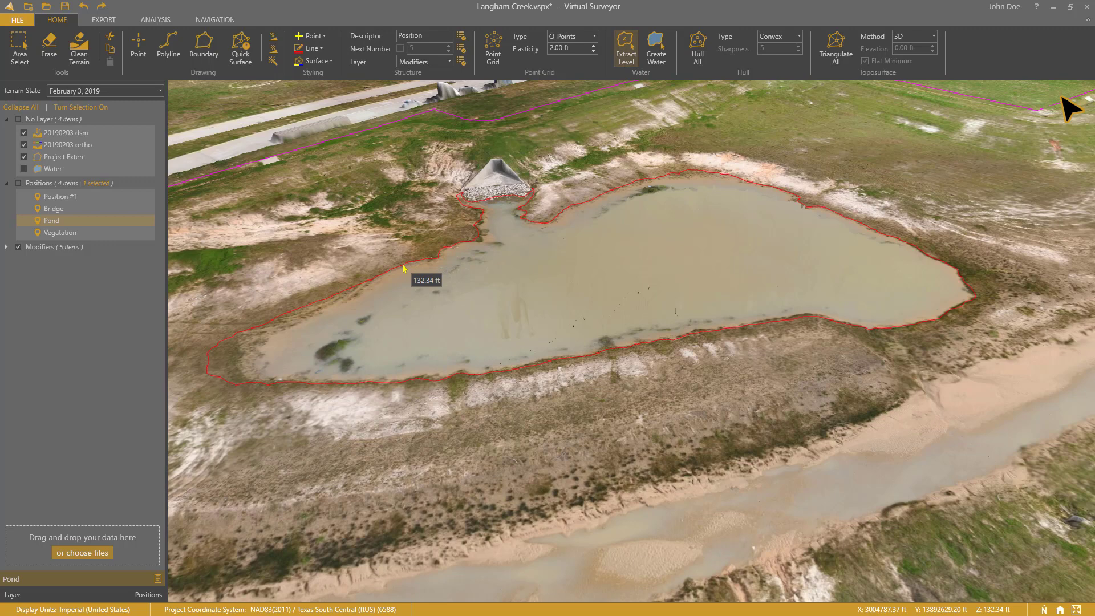
click(403, 268)
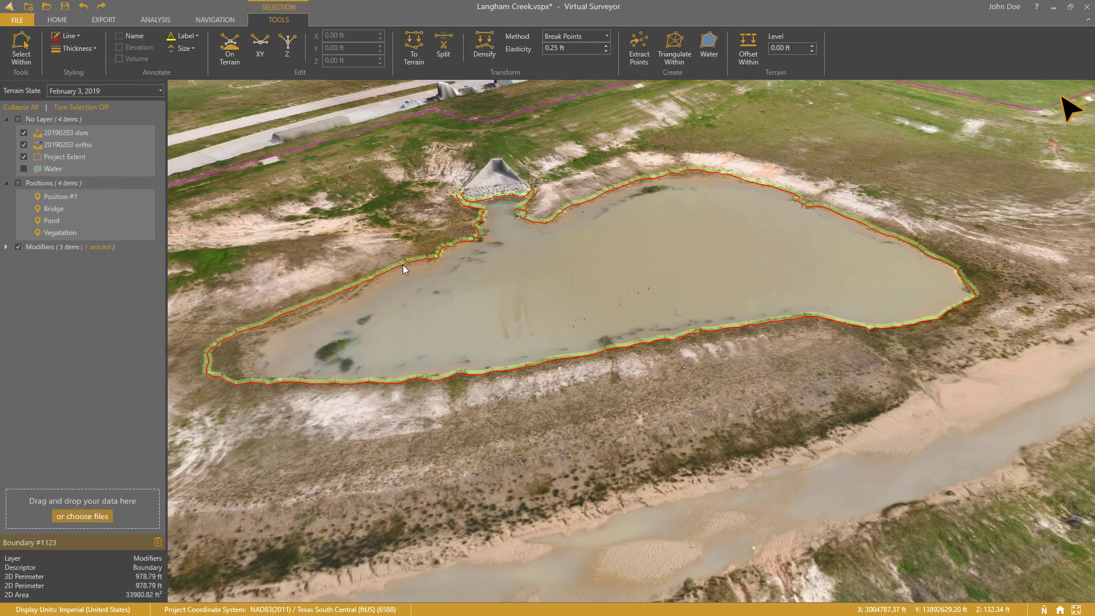
- Modify the terrain with a surface triangulated within the pond boundary, and delete the boundary and surface used for it
click(675, 55)
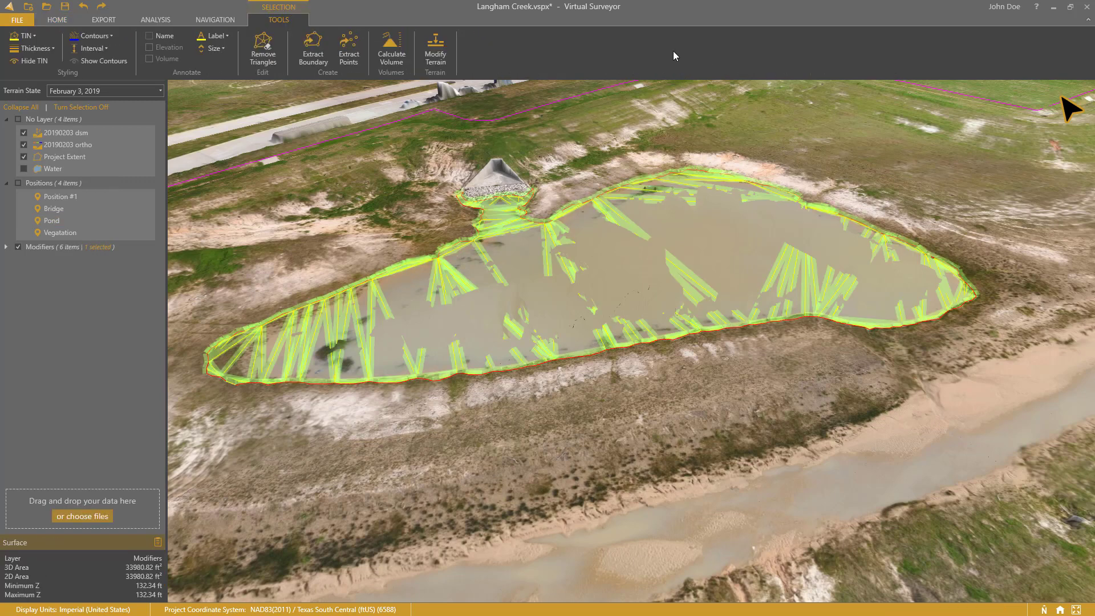
click(435, 53)
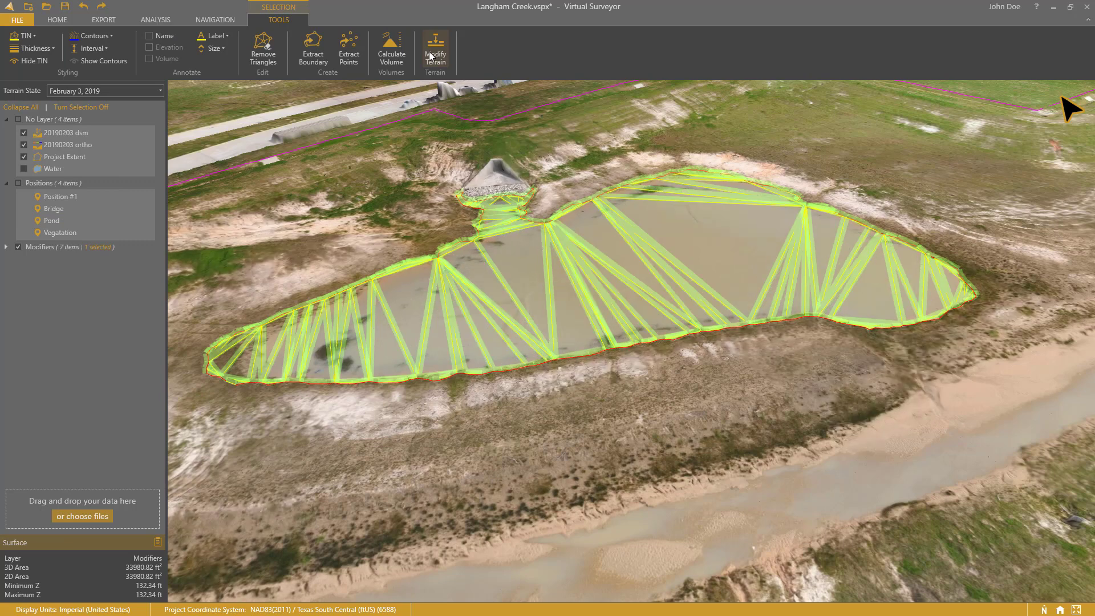
drag(317, 201, 410, 318)
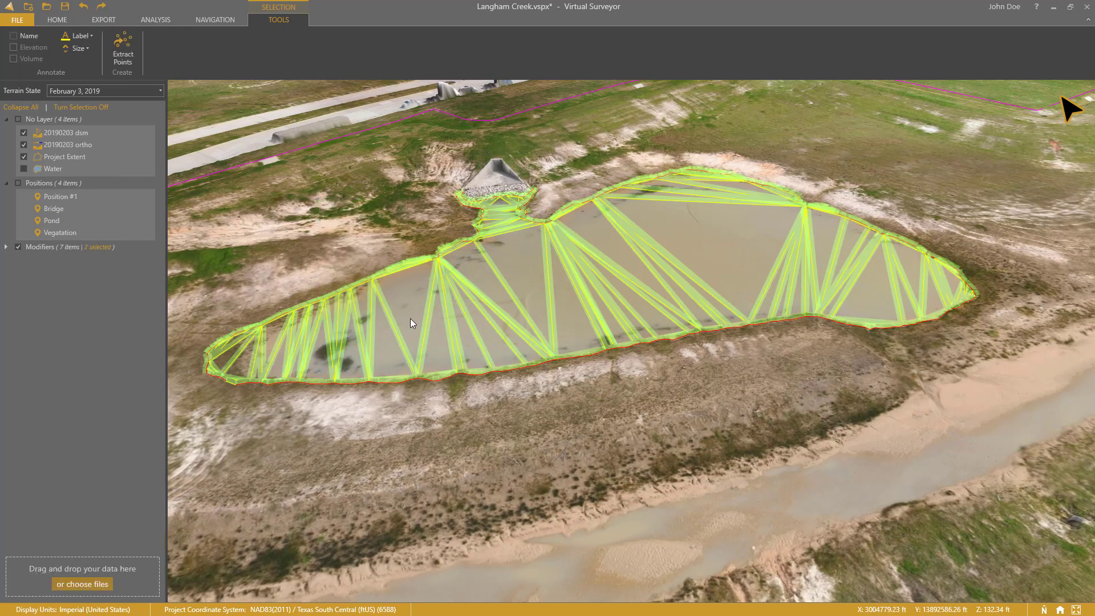
key(Delete)
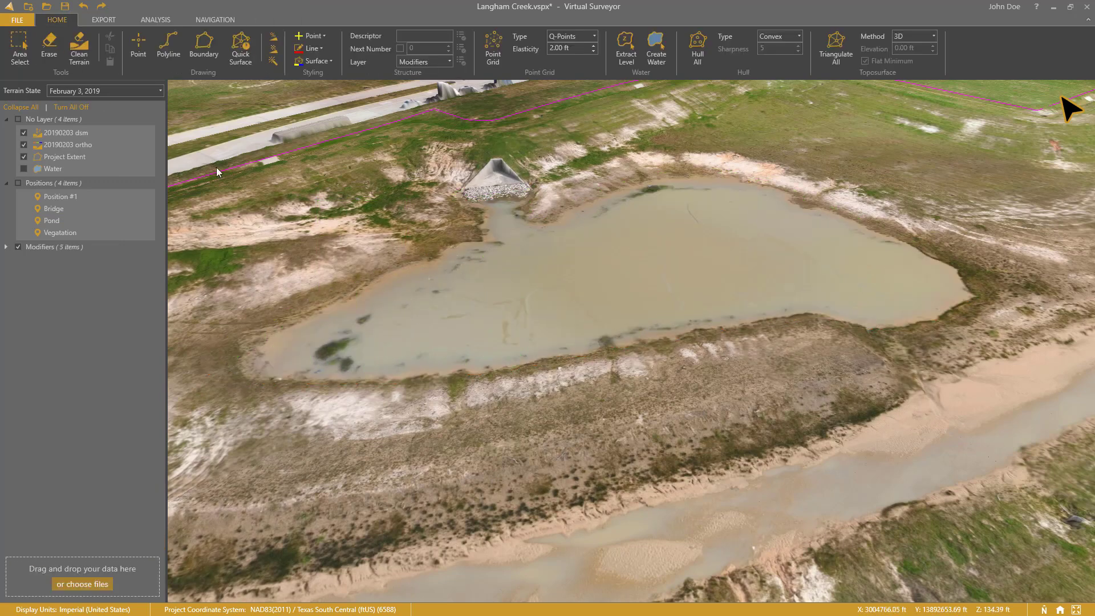
- Inspect the modified pond terrain with the 20190203 ortho temporarily hidden, and return to the Position #1 overview
click(24, 144)
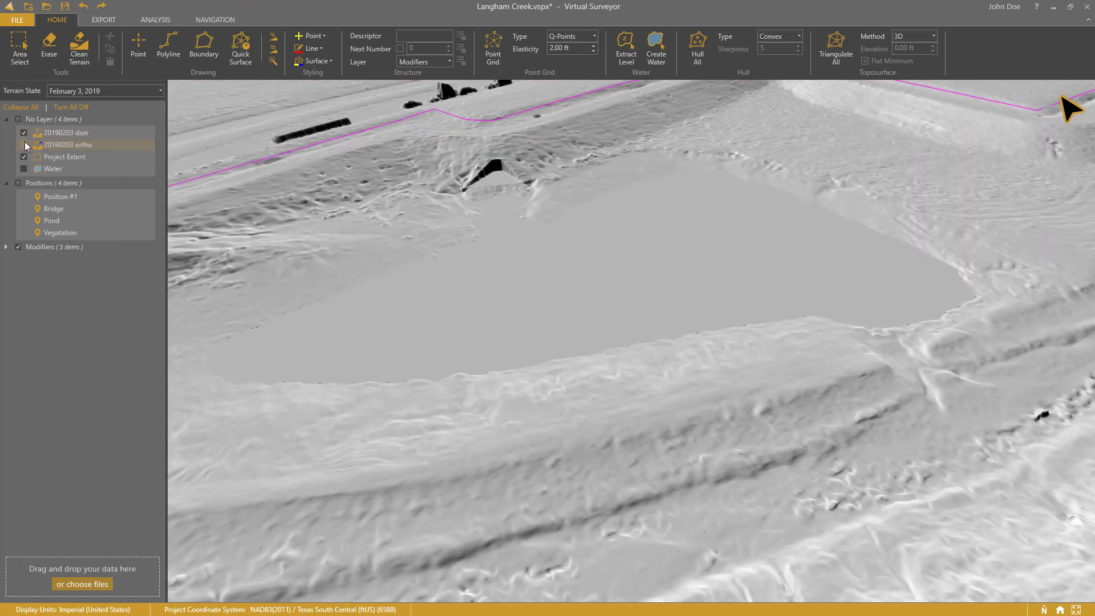
click(25, 143)
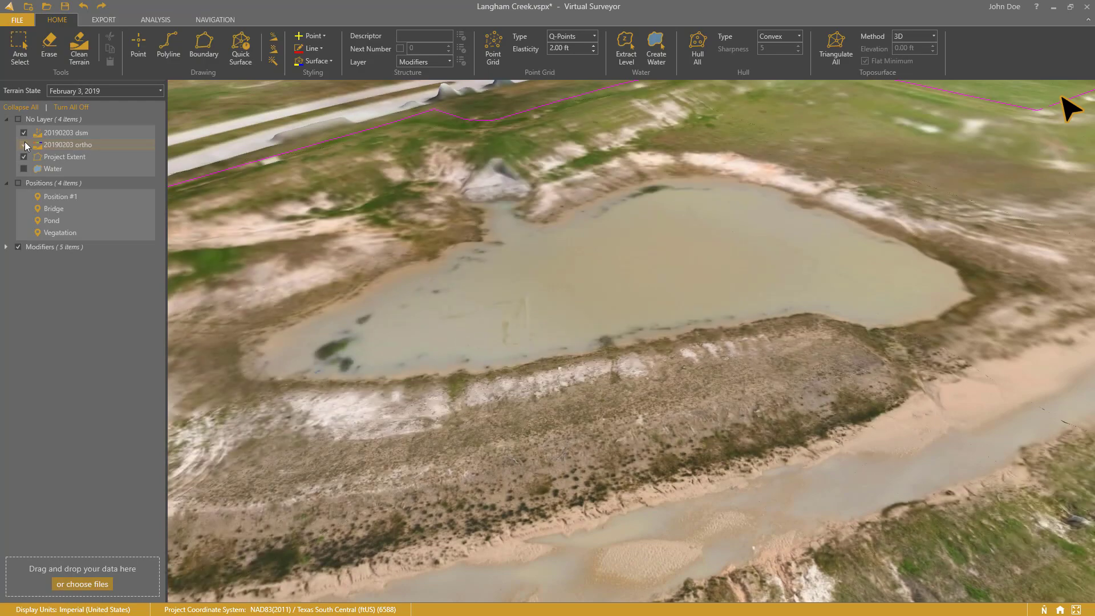
click(61, 197)
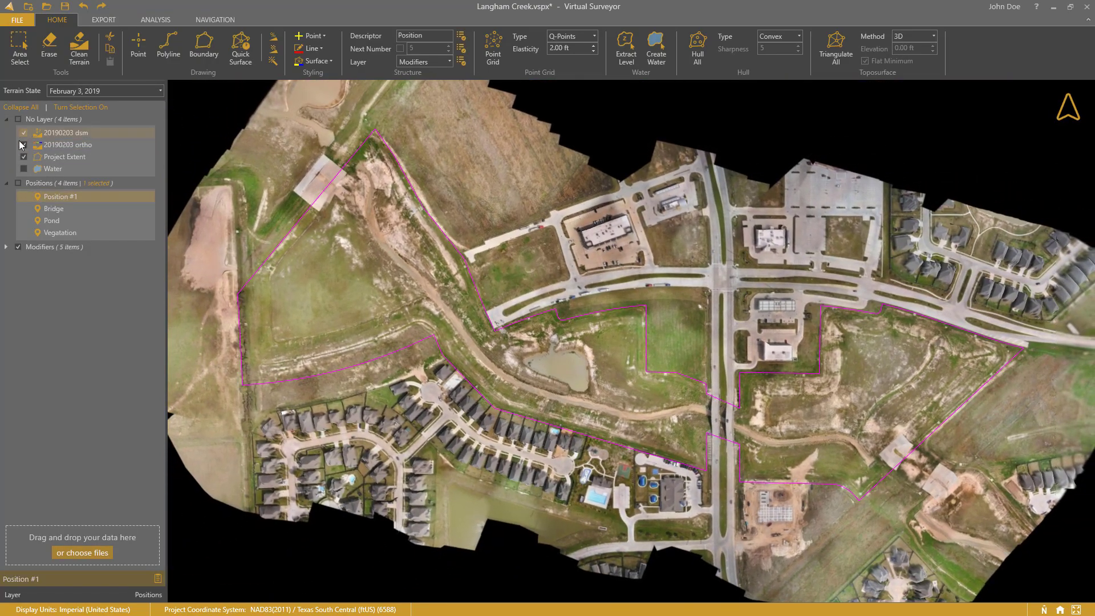
- Show the Water item with its level set to 138.00 ft, and intersect it with the terrain to create waterline boundaries
click(23, 169)
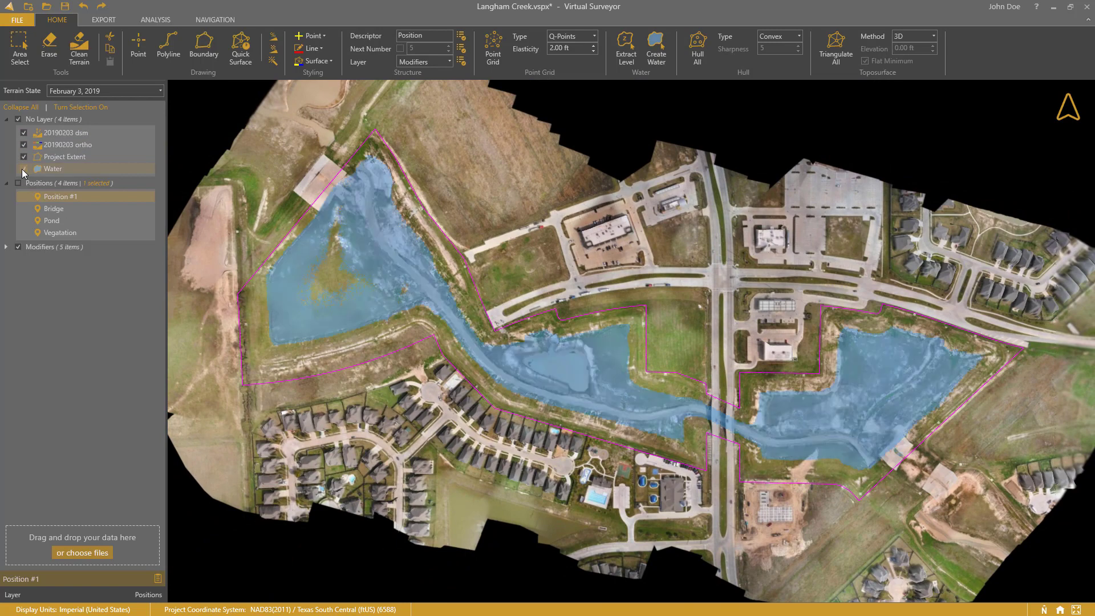
click(54, 169)
click(66, 48)
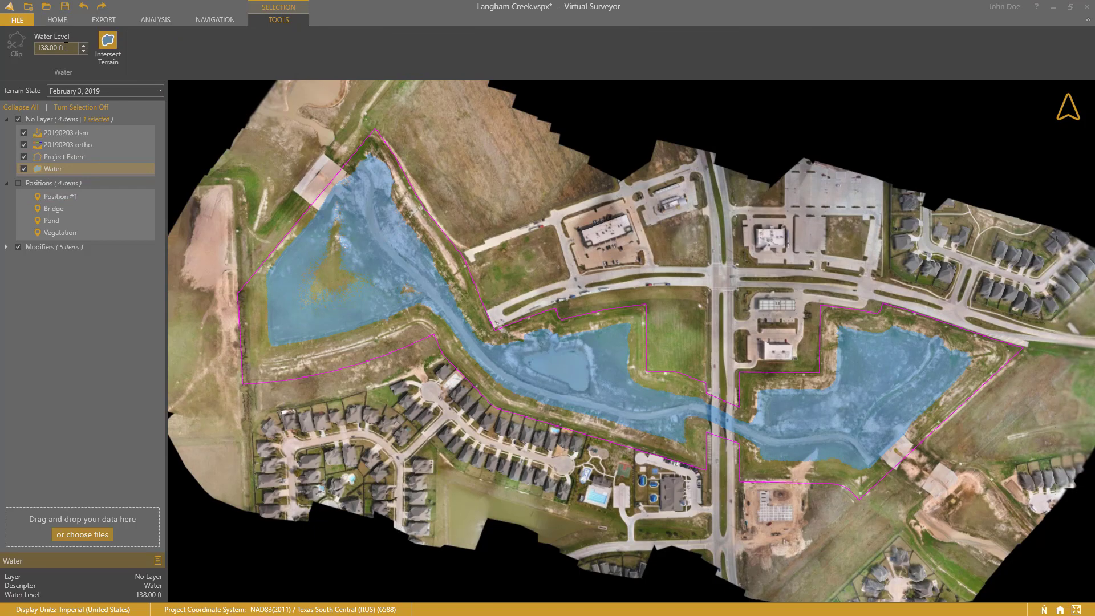
click(109, 46)
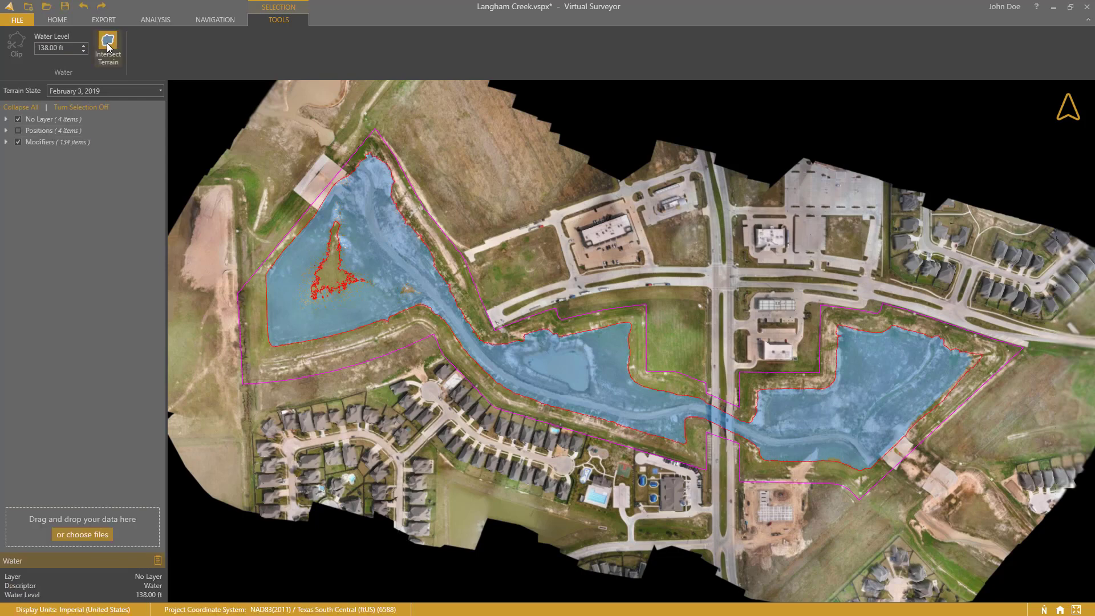
- Delete the small boundaries inside the large outer waterline, and triangulate a surface within that waterline
click(283, 252)
click(26, 55)
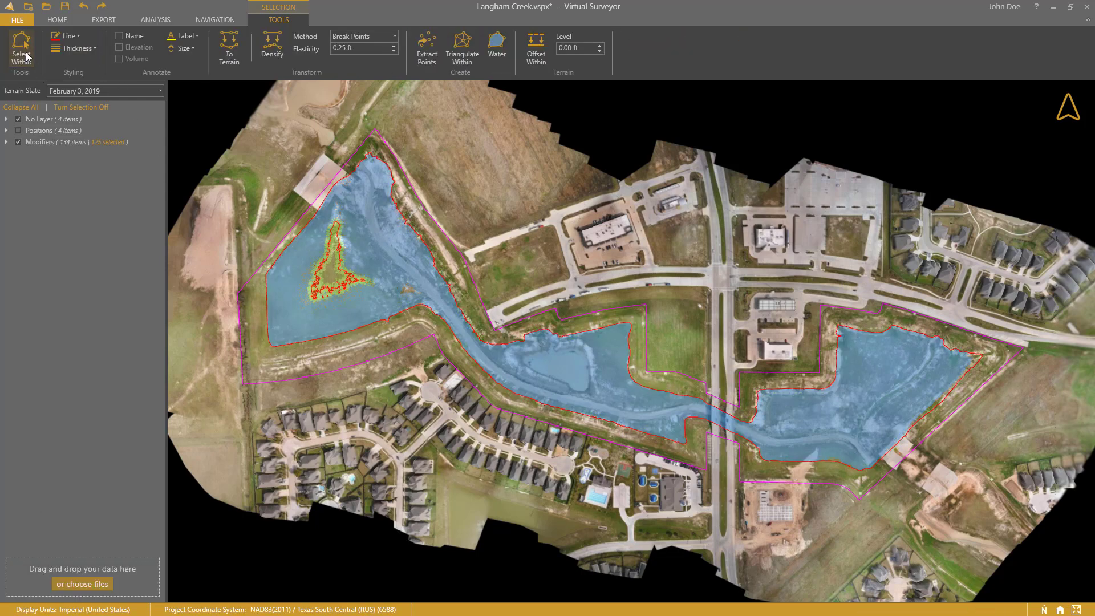
key(Delete)
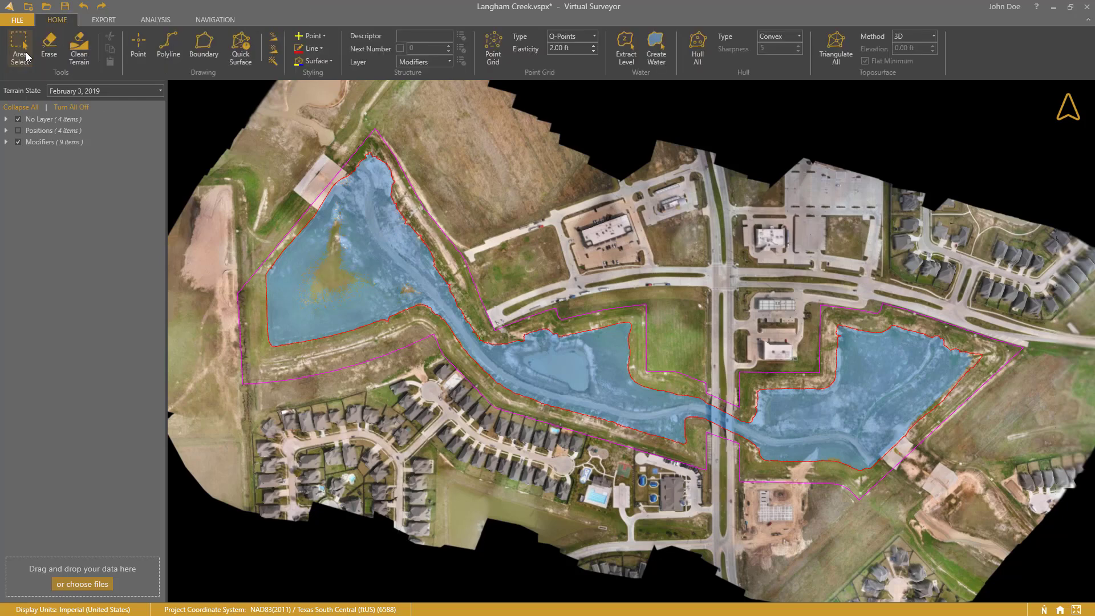
click(294, 240)
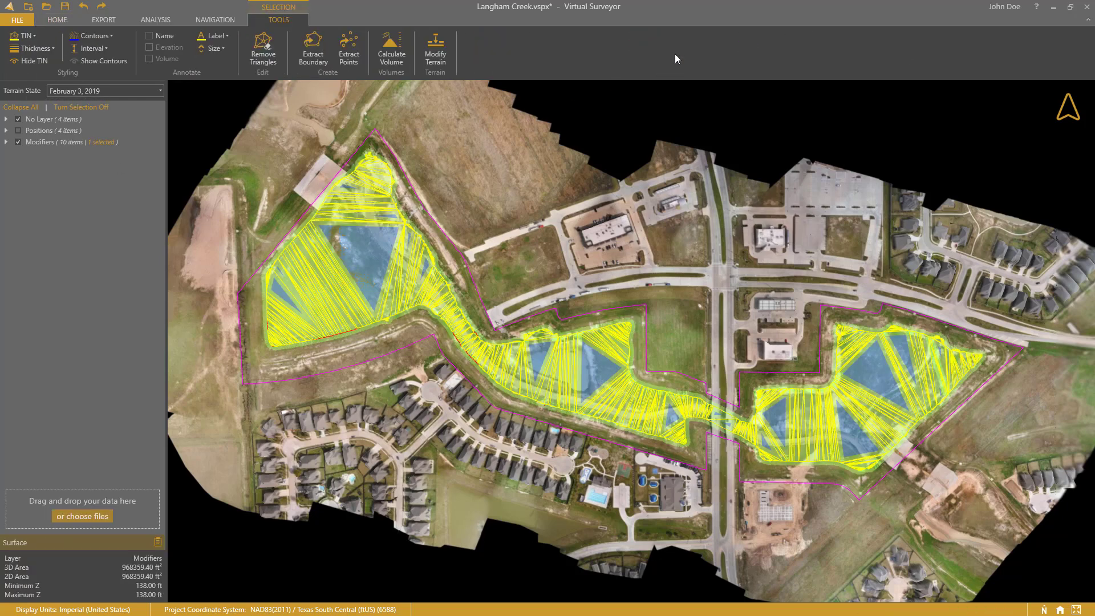
- Calculate the volume between the waterline surface and the February 3, 2019 terrain, and annotate the resulting map with its volume
click(392, 53)
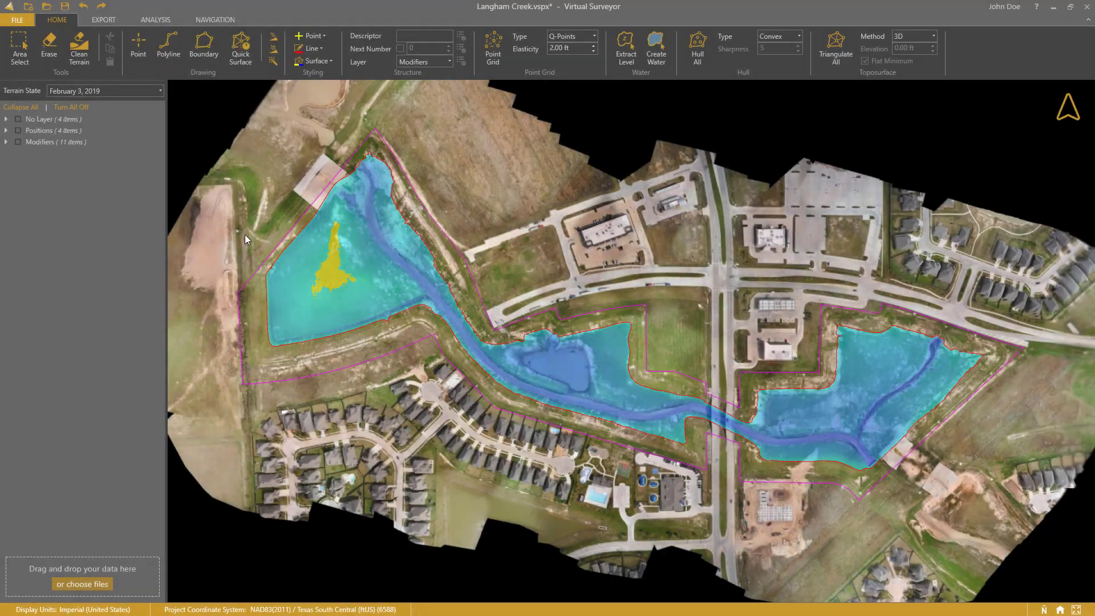
click(376, 256)
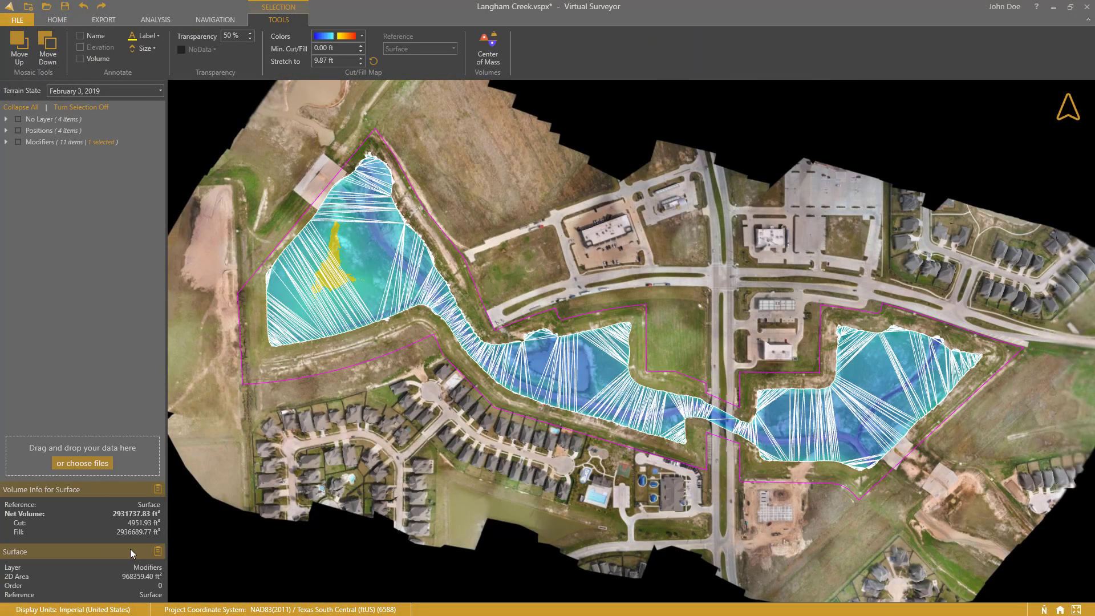
click(78, 58)
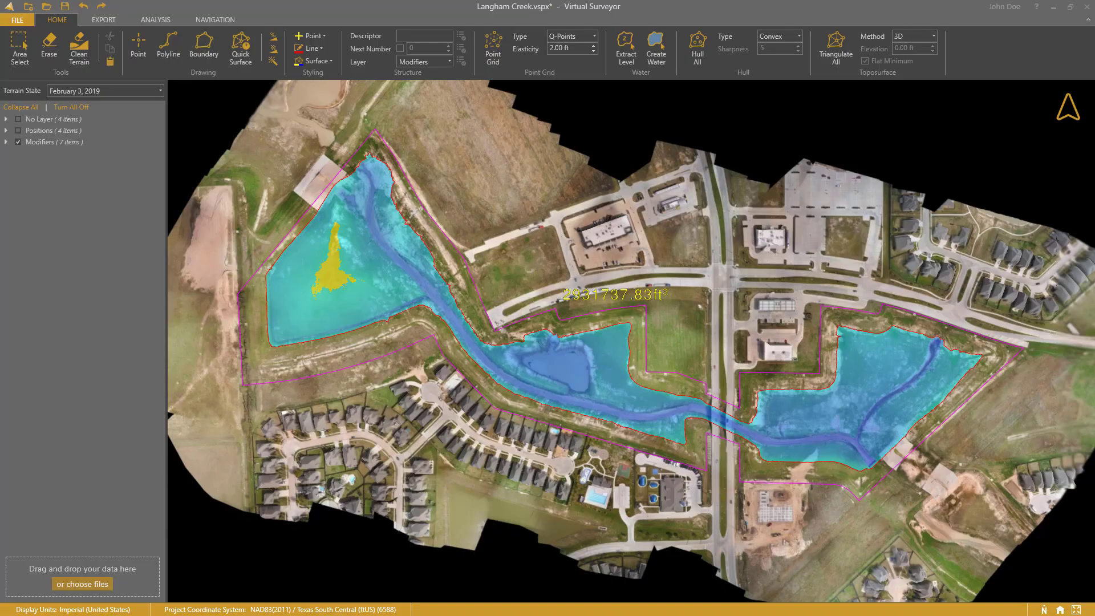
- Add a terrain state named Design and make it the active state
click(120, 90)
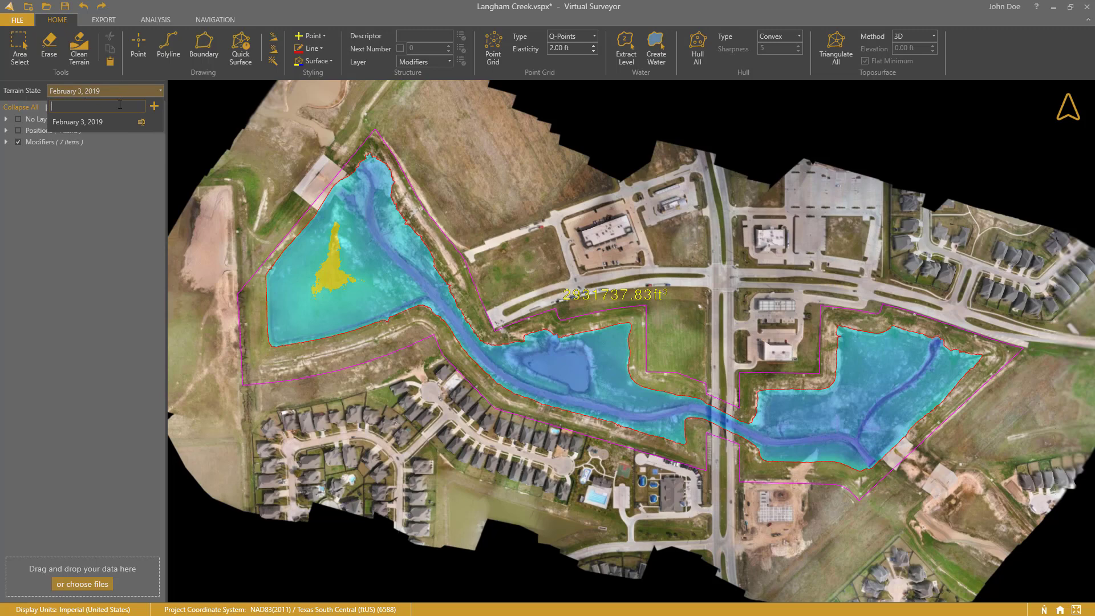
text(Design)
click(154, 106)
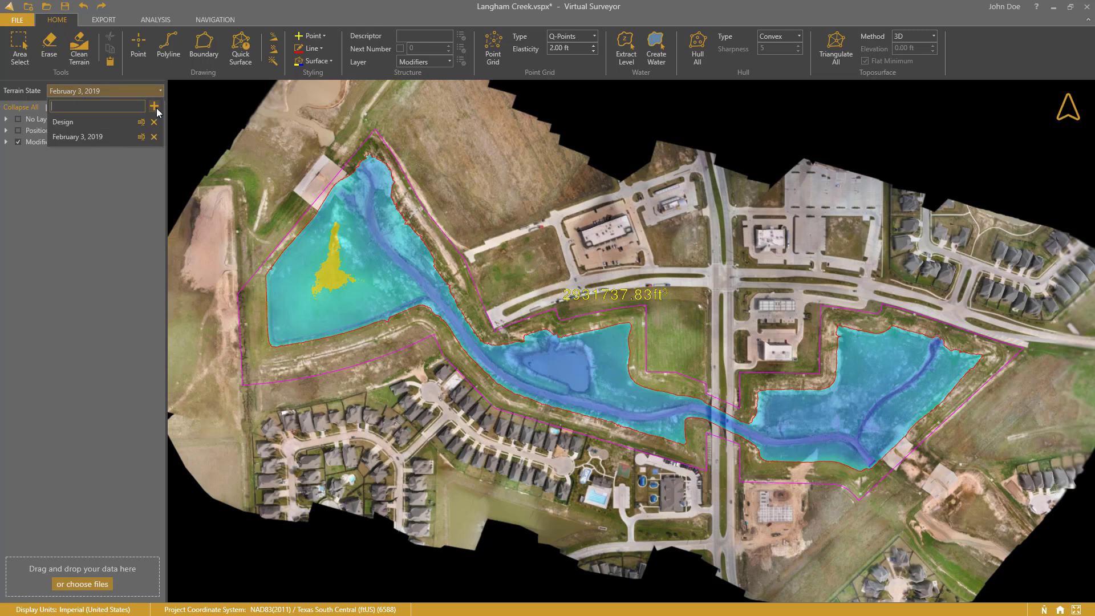
click(81, 121)
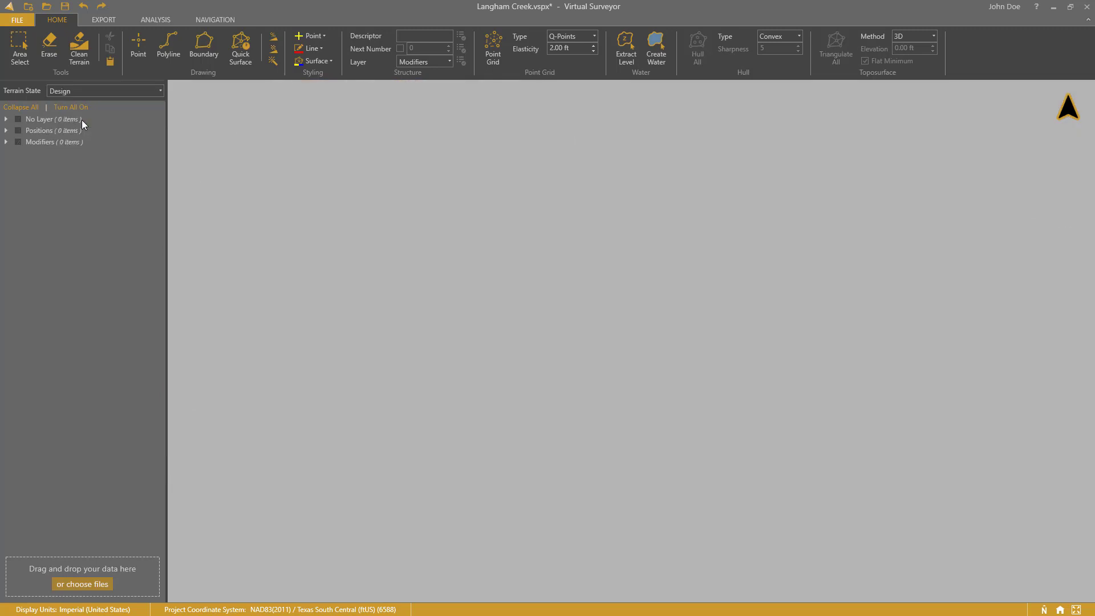
- Import design surface.xml, modify the terrain with the imported surface, and show the terrain in elevation colours
click(87, 583)
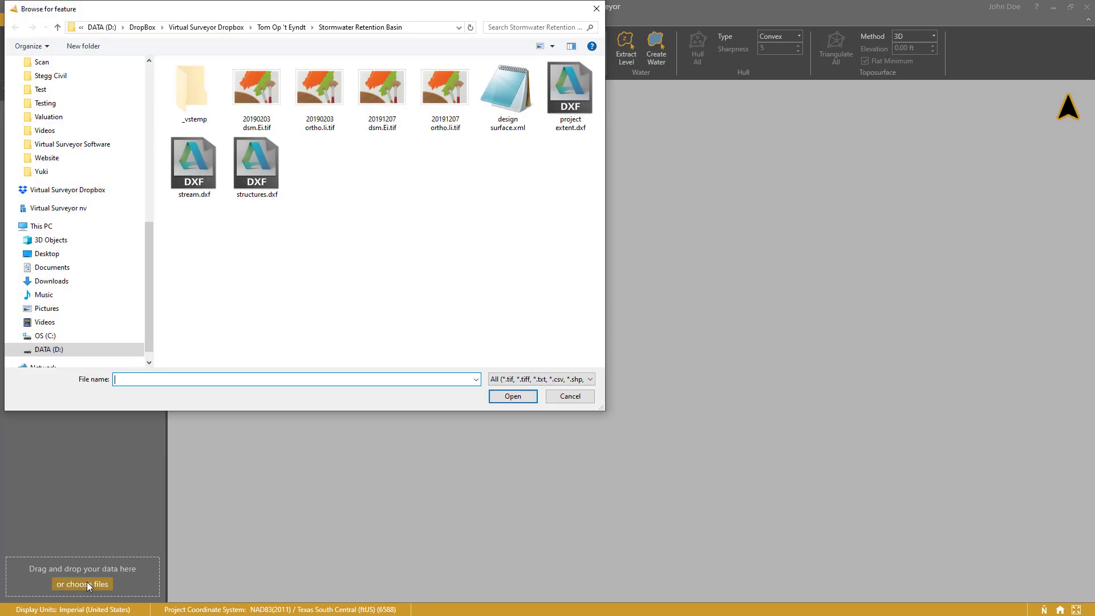
click(510, 106)
click(521, 399)
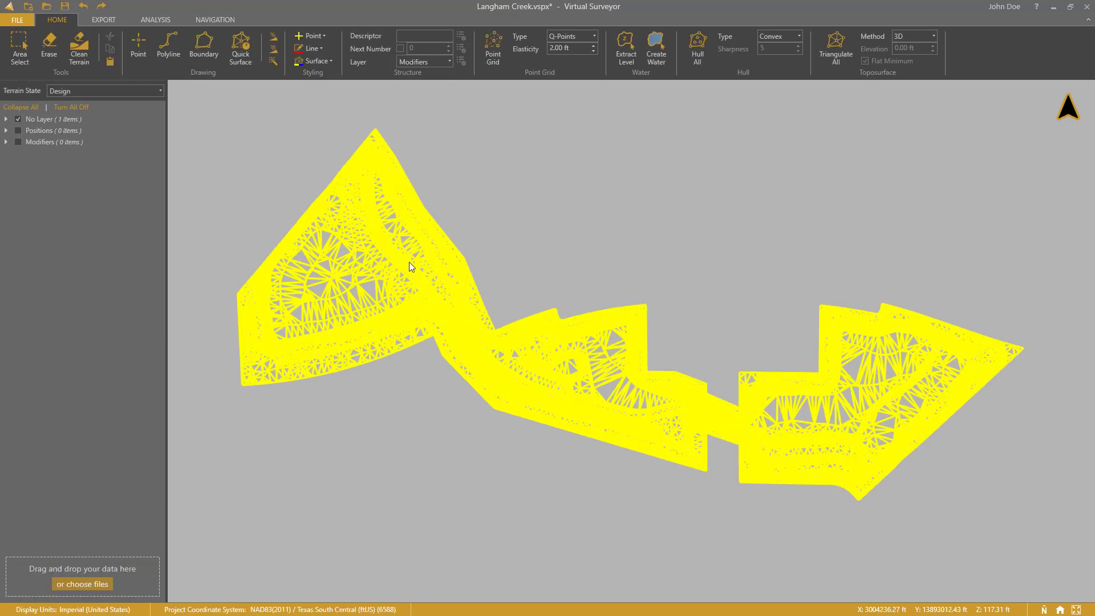
click(411, 266)
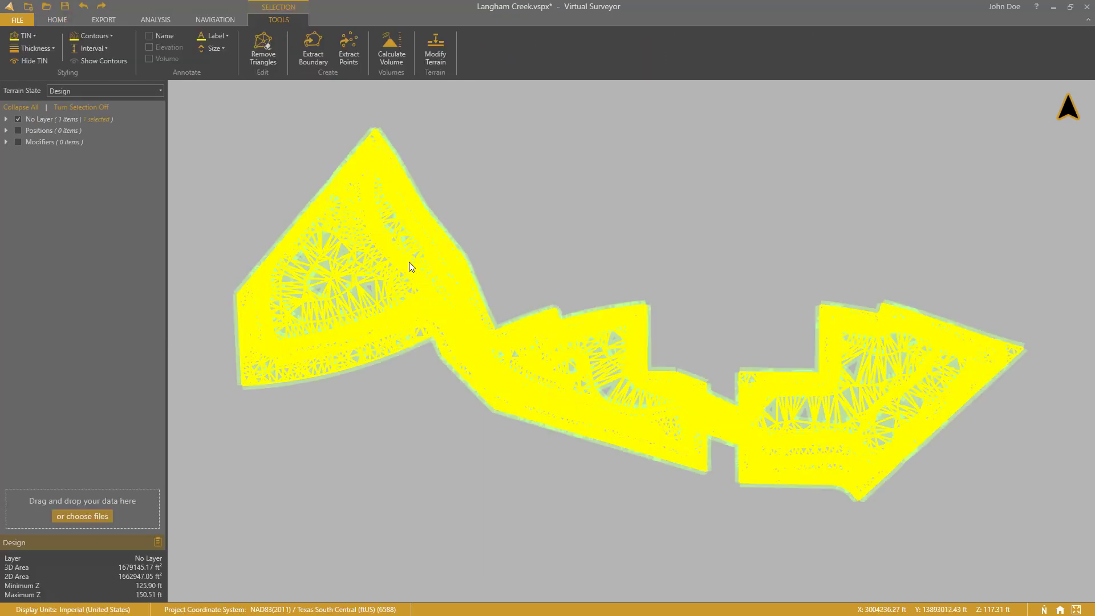
click(442, 56)
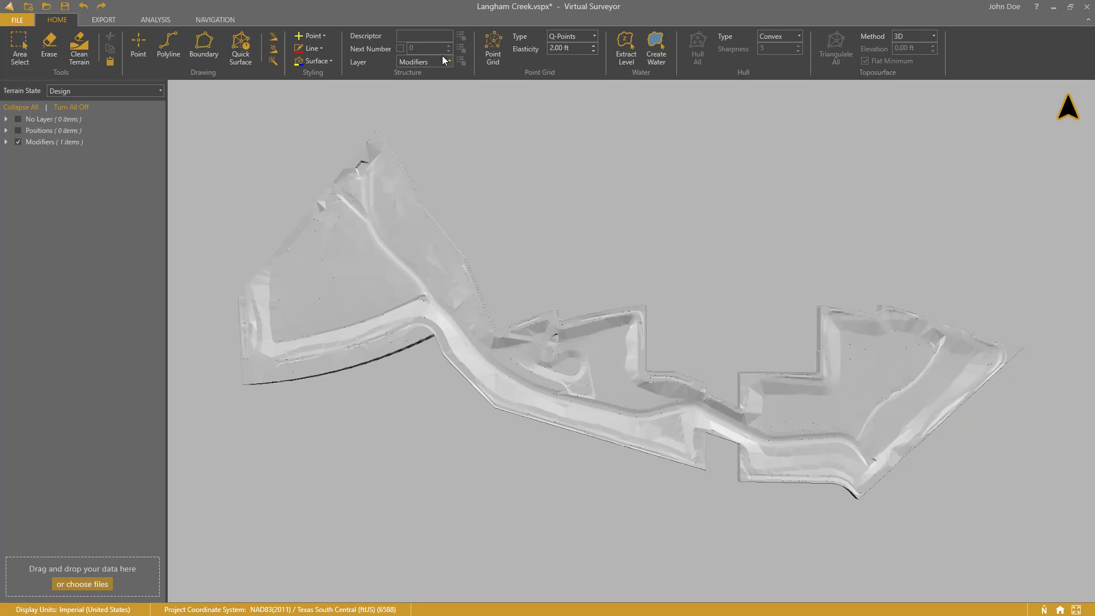
key(alt+e)
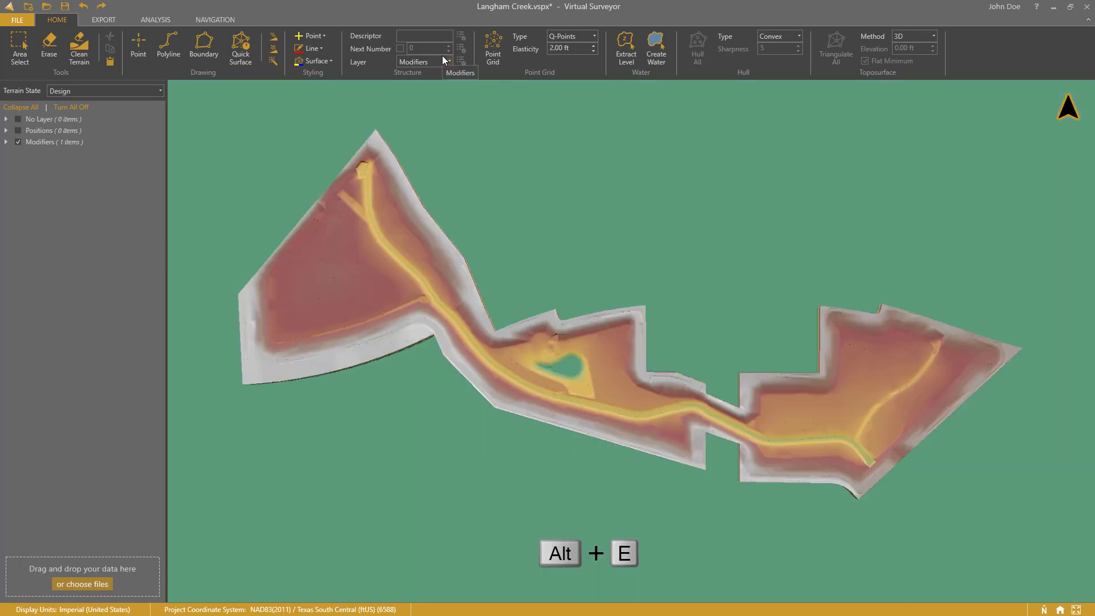
- Paste the 138.00 ft Water item, intersect it with the design terrain, and delete the small boundaries inside the large waterline
key(ctrl+v)
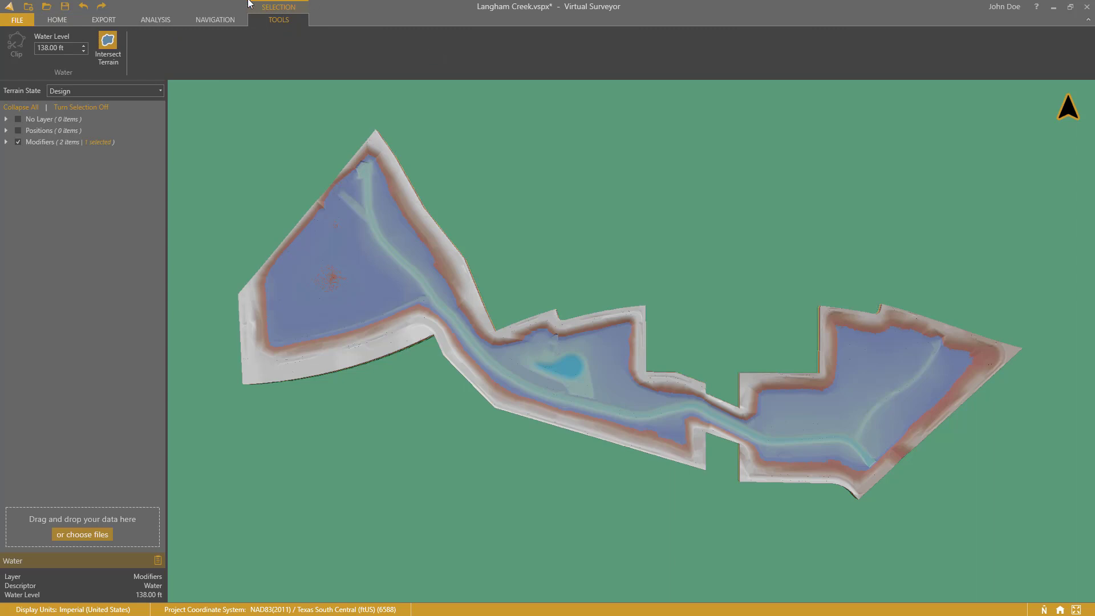
click(105, 45)
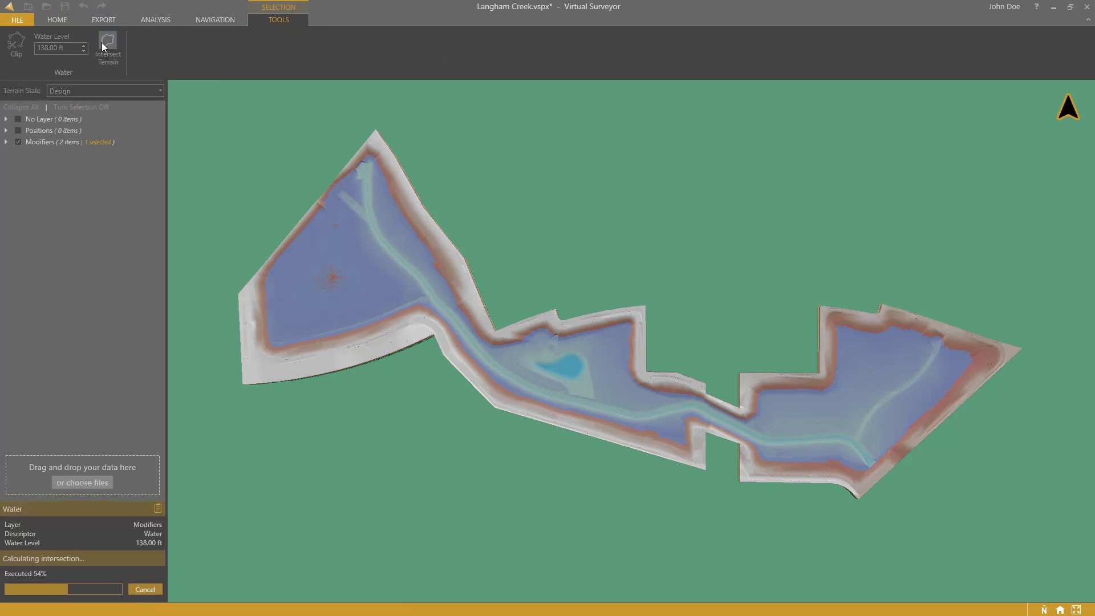
click(303, 232)
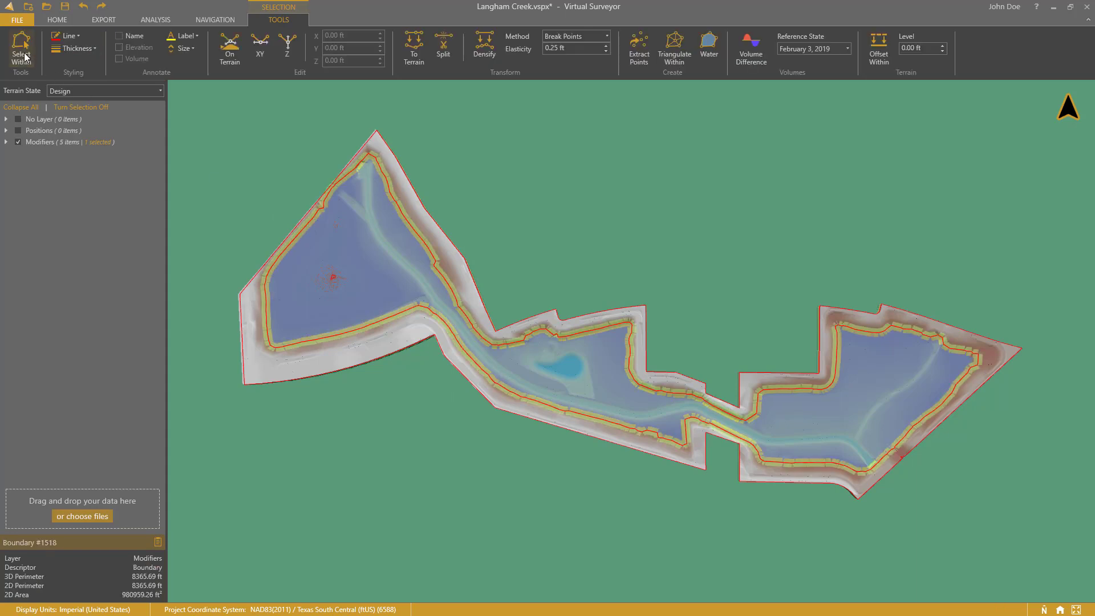
click(23, 56)
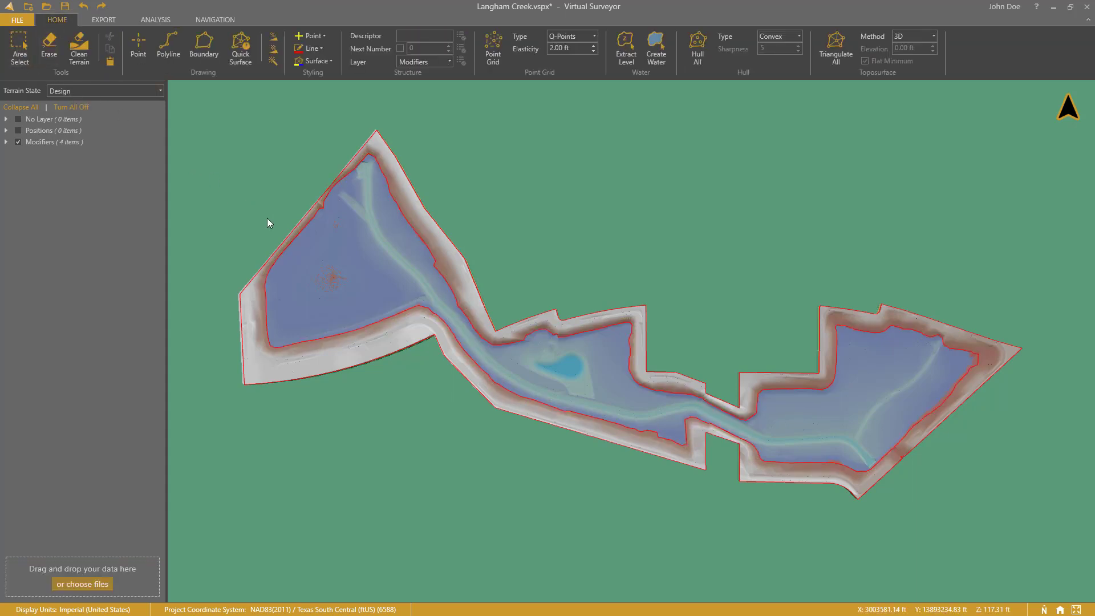
- Calculate the volume of a surface triangulated within the large design waterline, and annotate the result with its volume
click(296, 241)
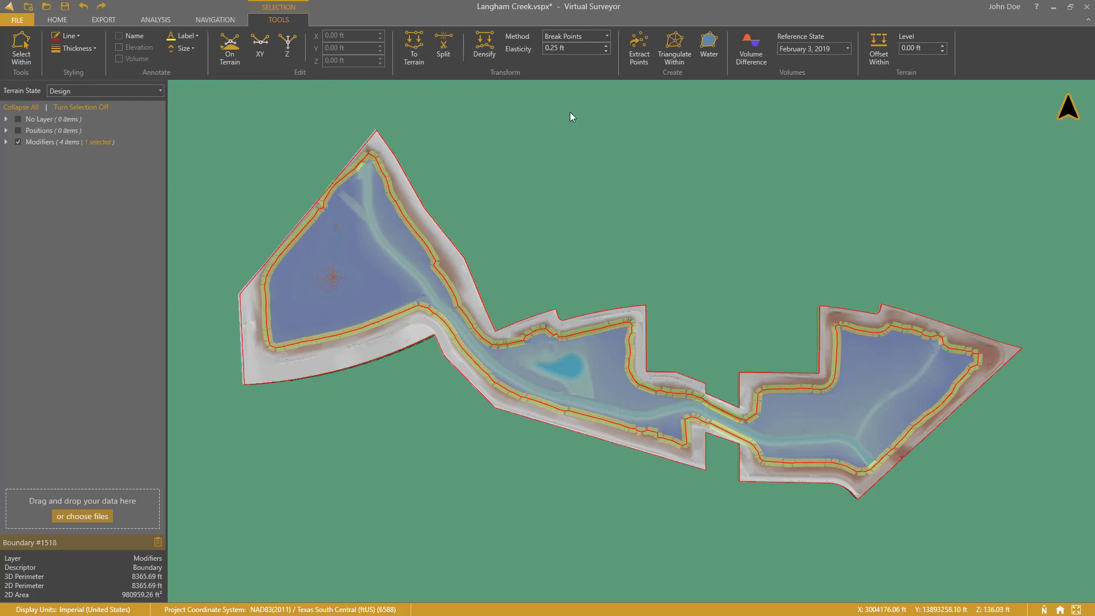
click(676, 55)
click(392, 56)
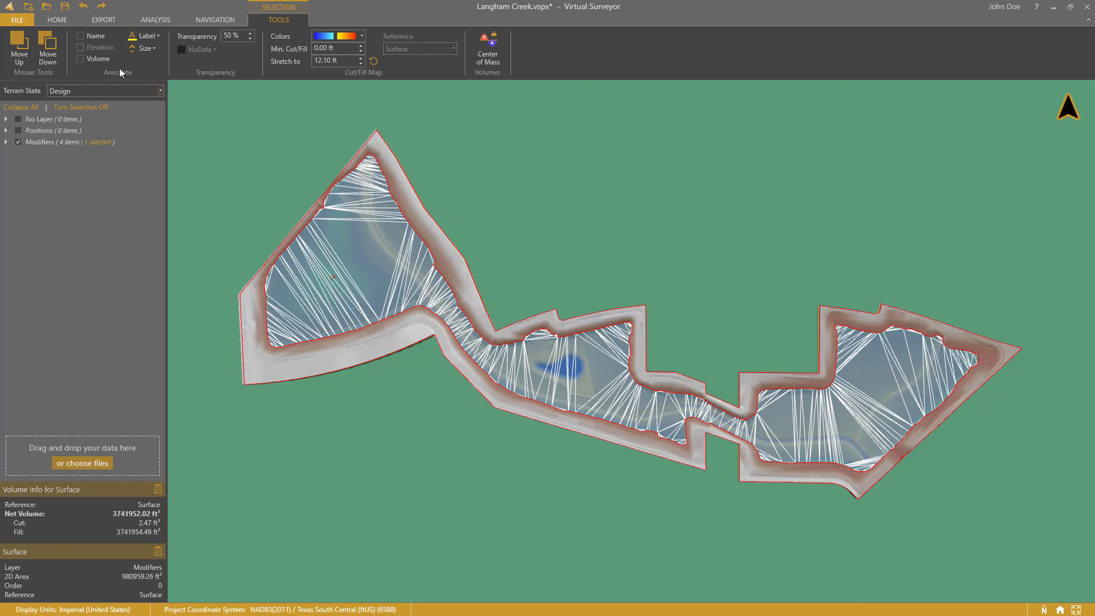
click(81, 59)
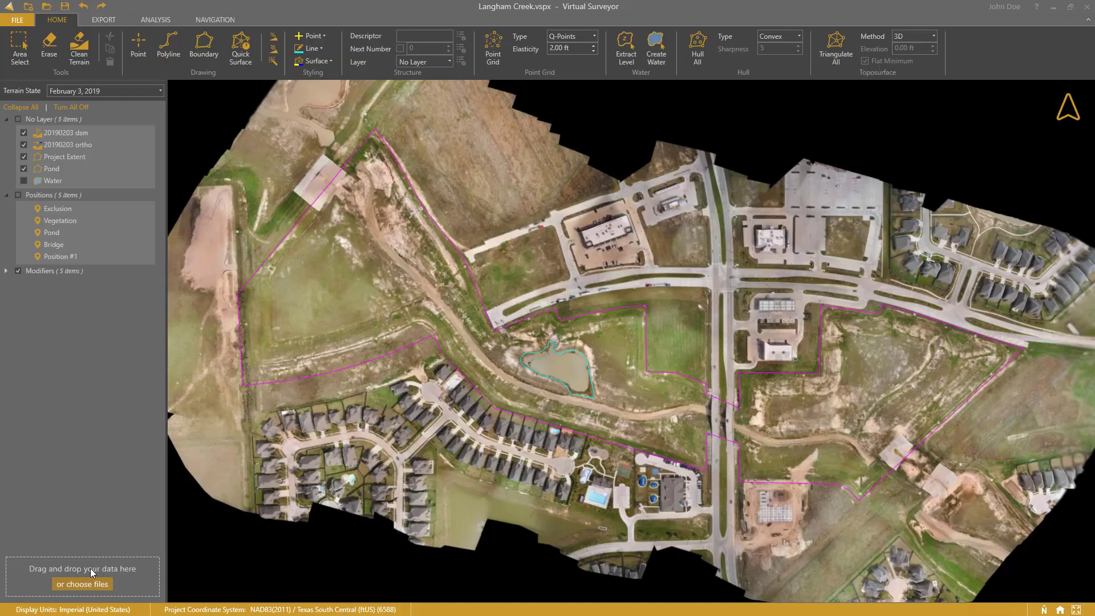
- Import design surface.xml into the February 3, 2019 terrain state and hide the imported Design surface
click(85, 584)
click(492, 126)
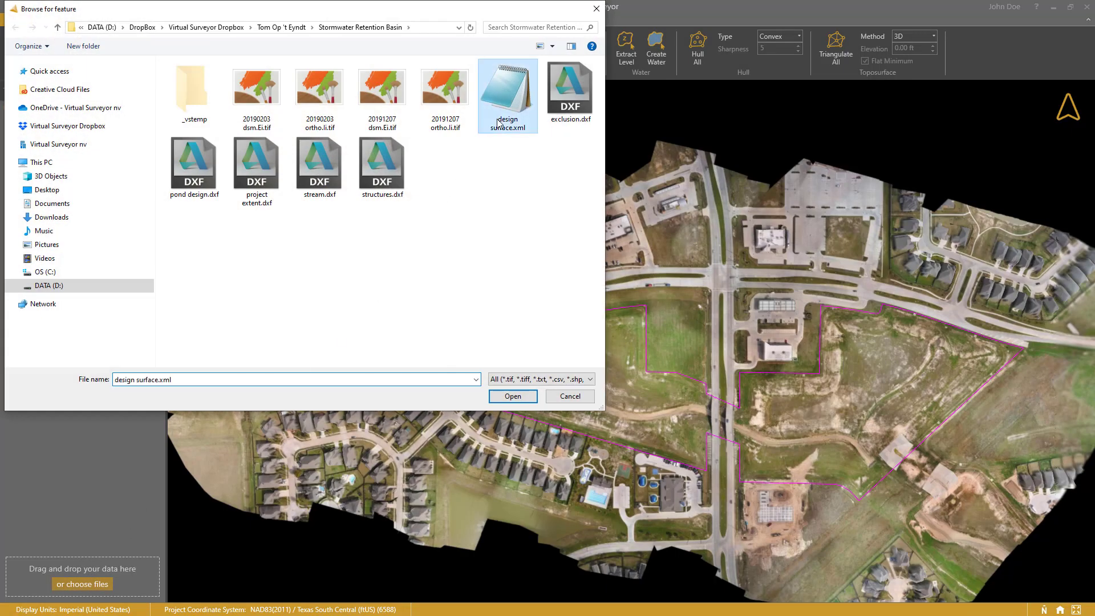
click(513, 396)
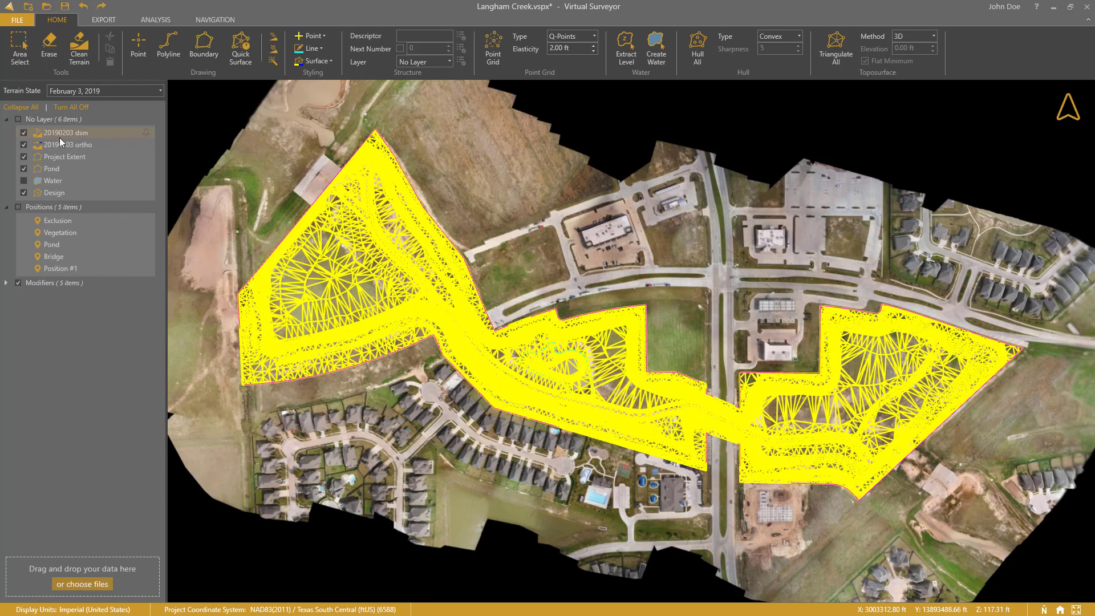
click(24, 193)
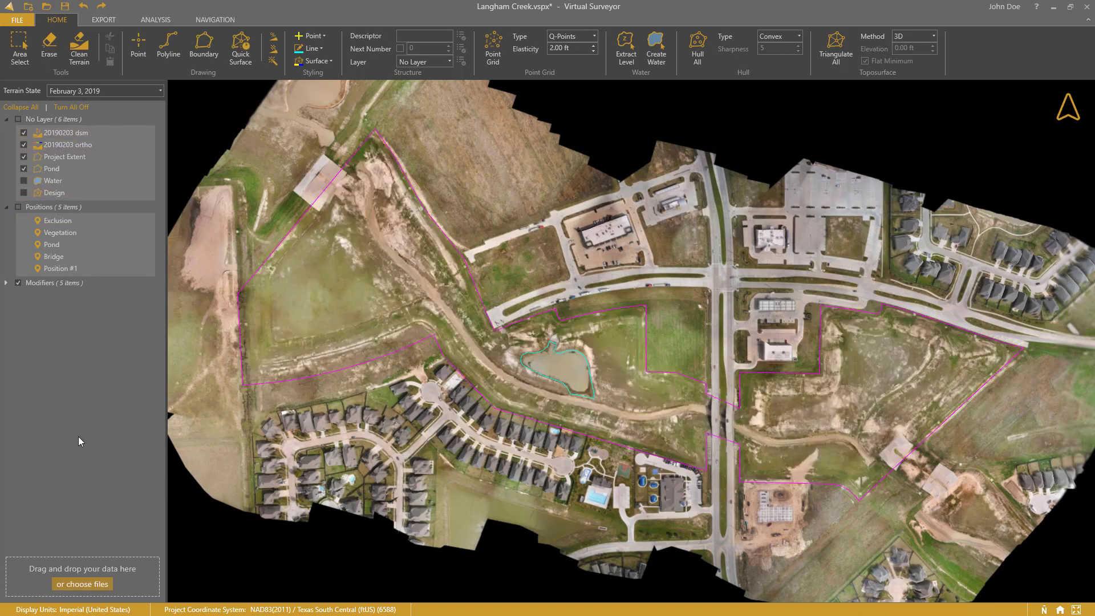
- Import pond design.dxf and inspect its lines from the Exclusion position with the terrain made temporarily transparent
click(80, 585)
click(194, 166)
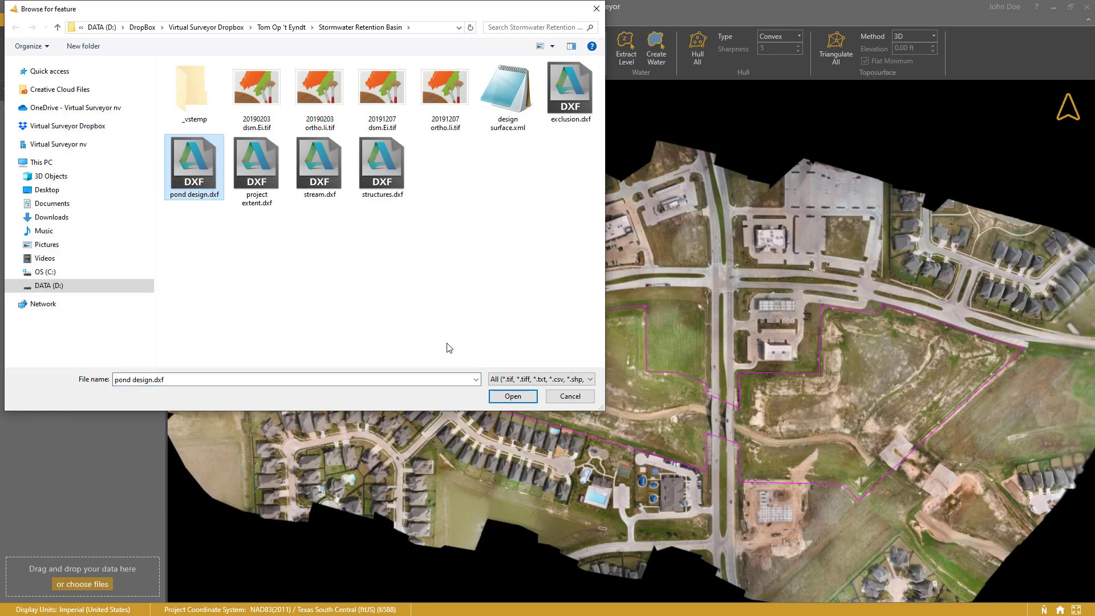
click(503, 399)
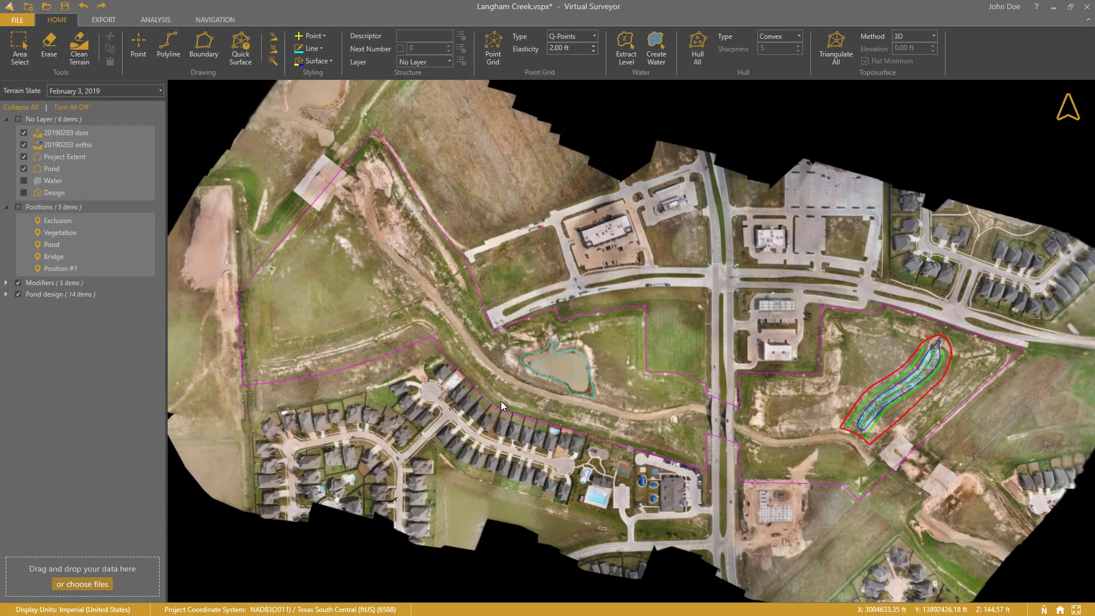
click(66, 222)
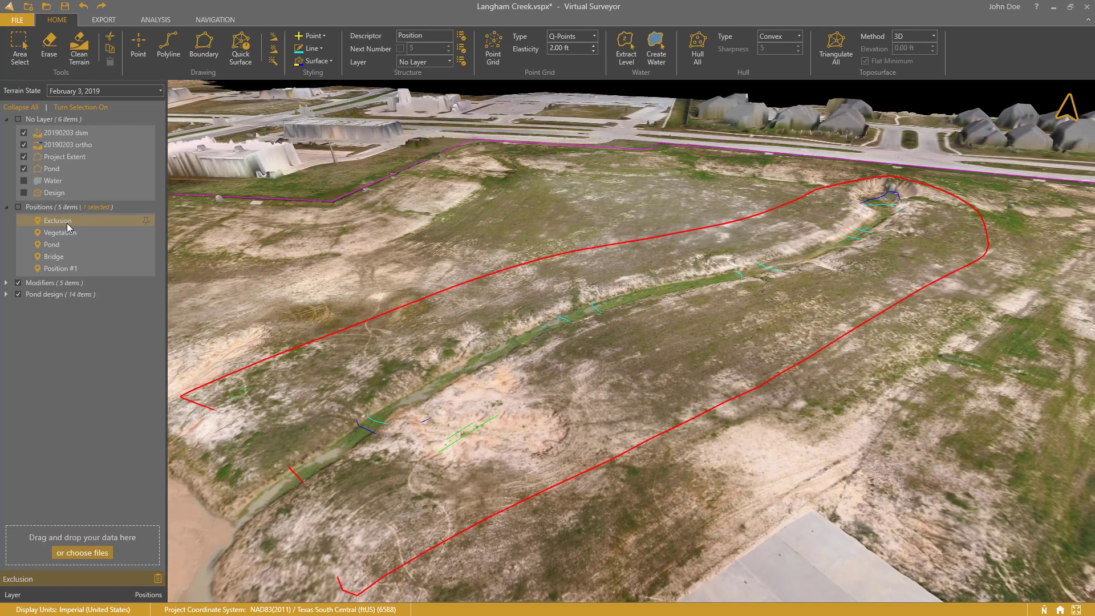
key(alt+t)
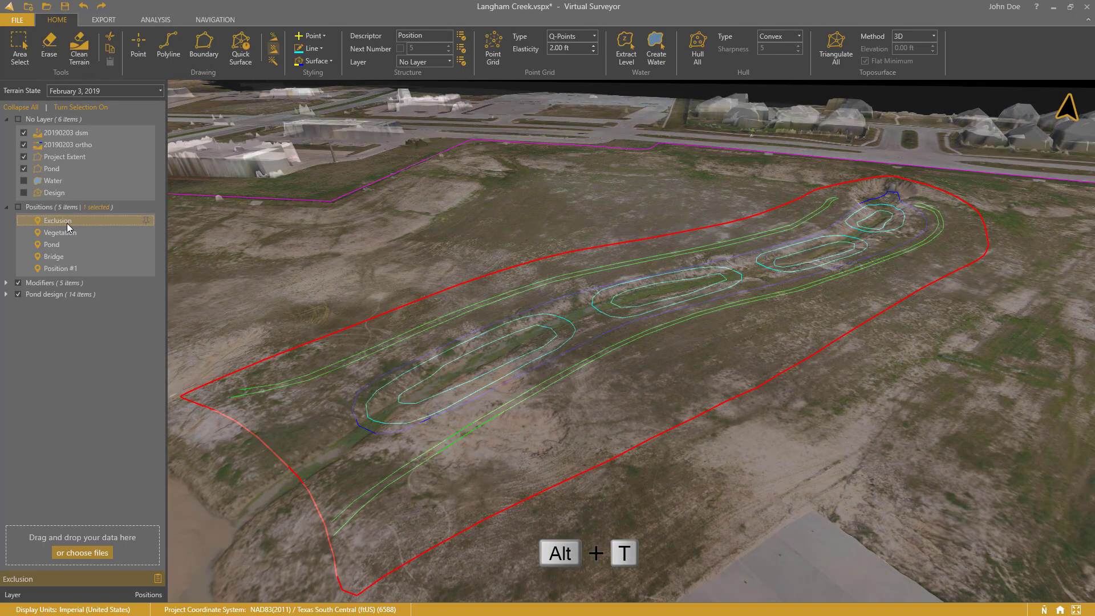
key(alt+t)
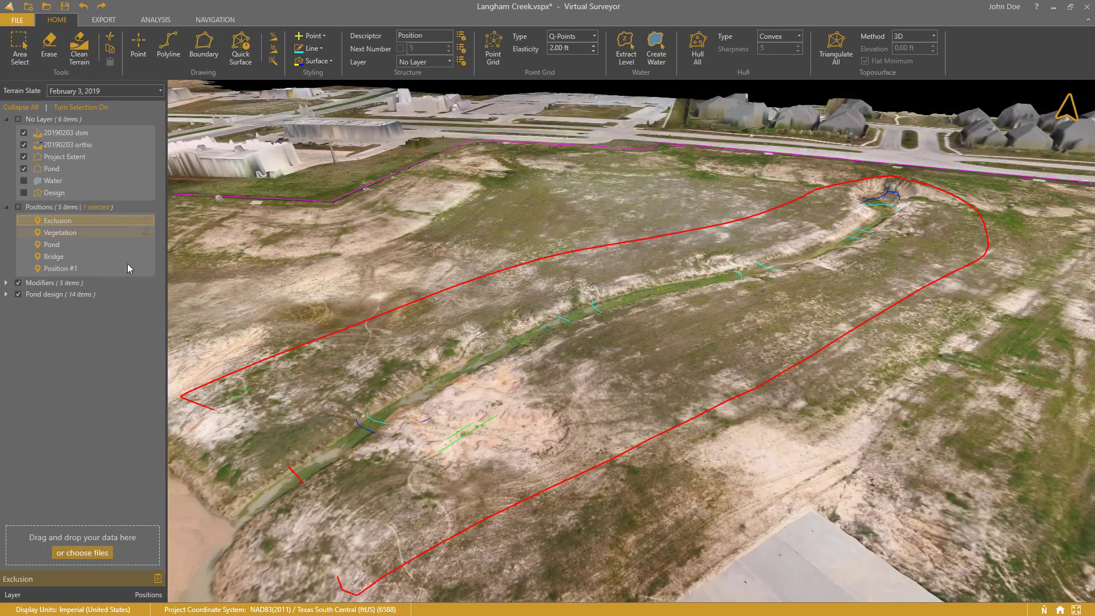
- Show the Design surface and clip away its part inside the red outer boundary of the pond design
click(343, 330)
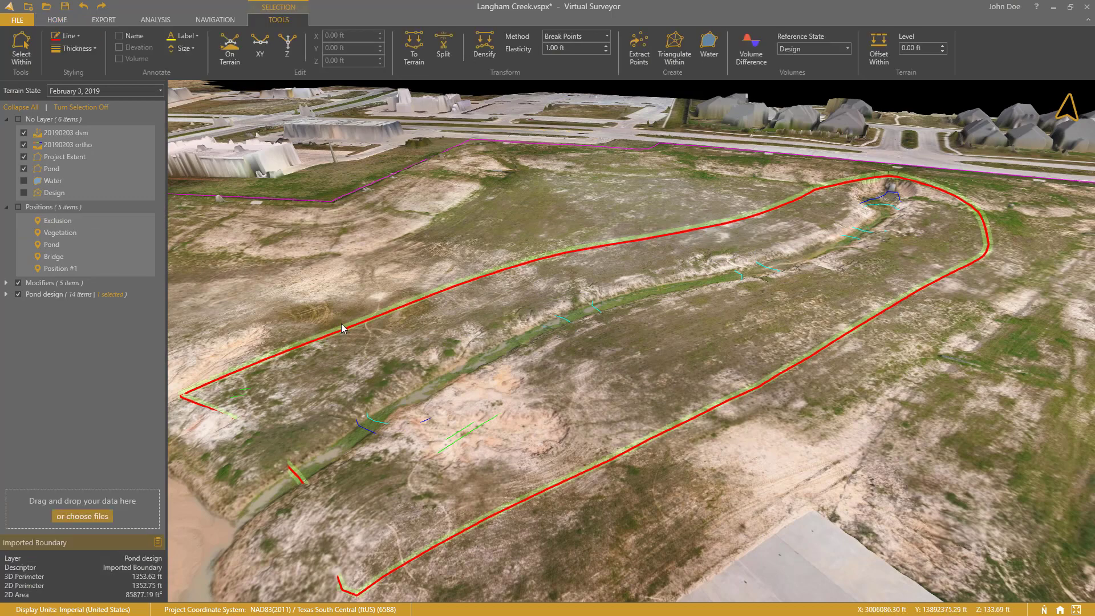
click(24, 193)
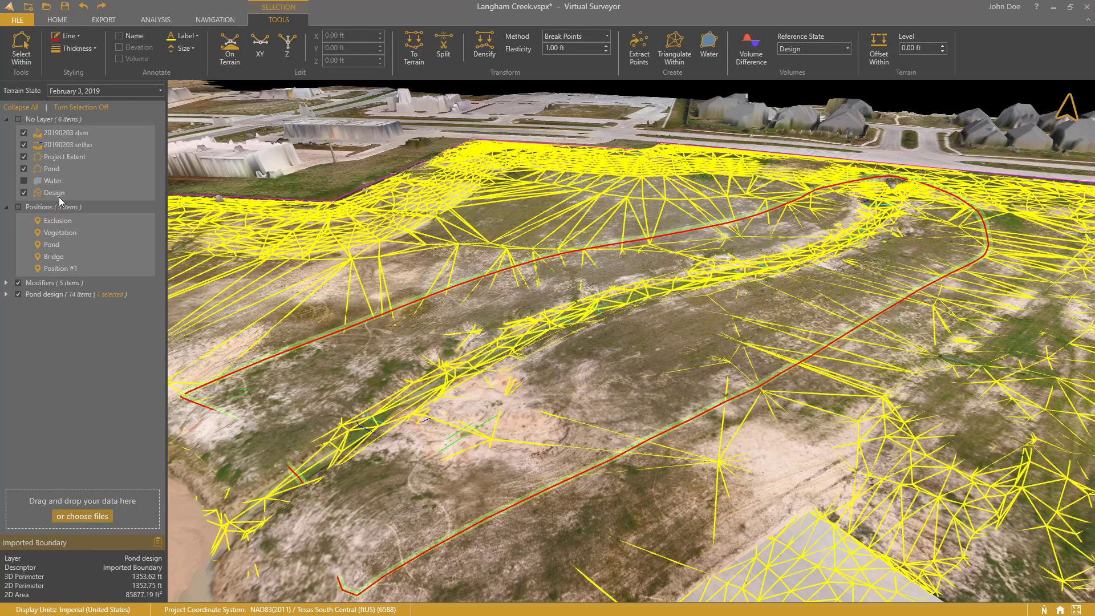
click(60, 194)
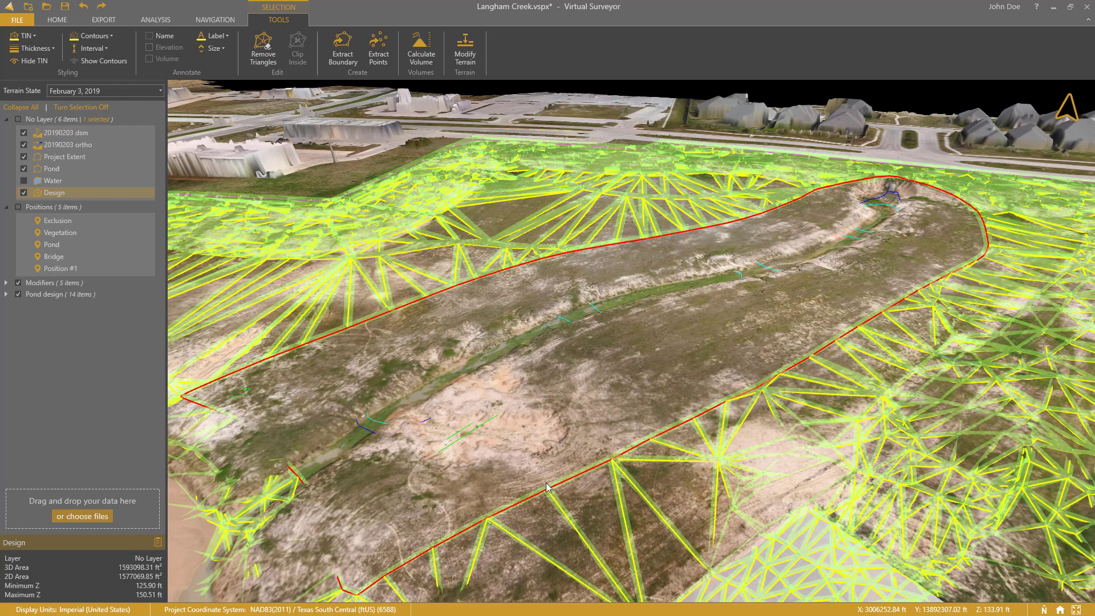
- Clip the Design surface inside the Pond boundary, working from the saved Pond position
click(51, 245)
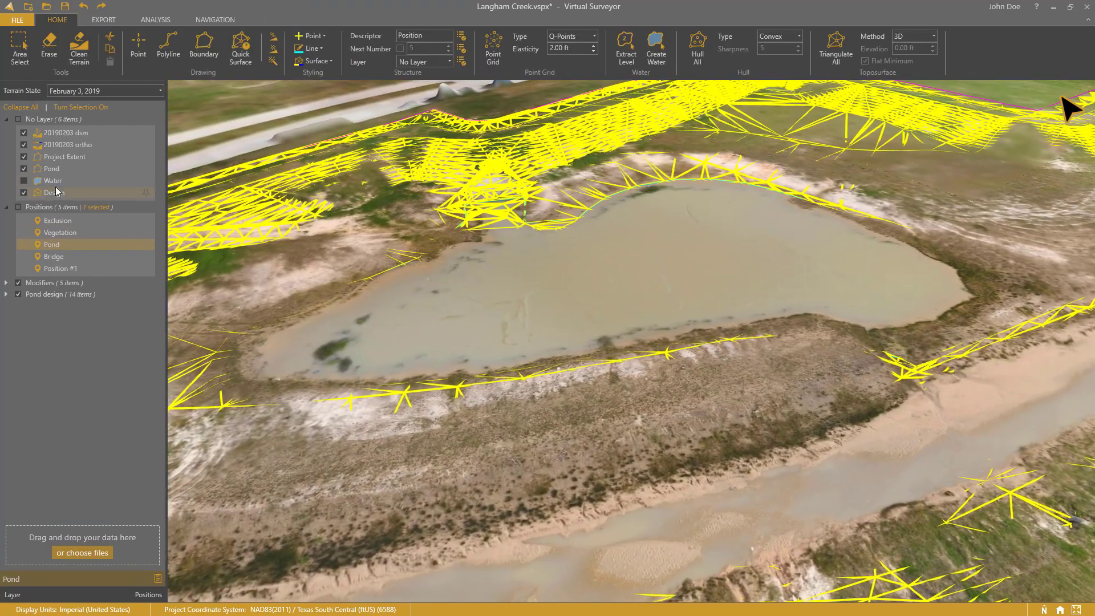
click(57, 193)
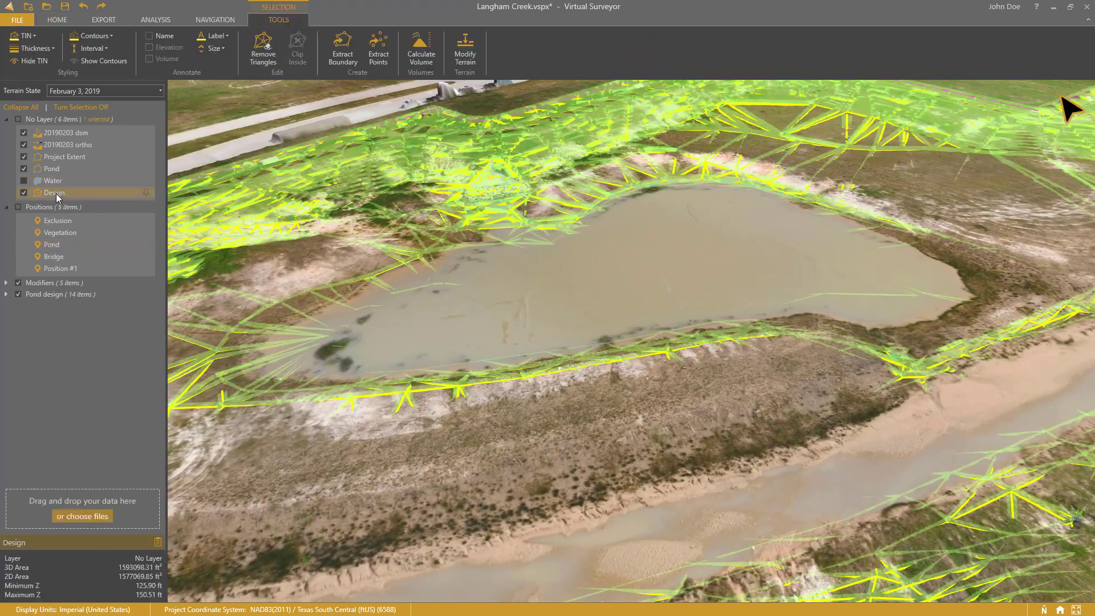
ctrl+click(54, 169)
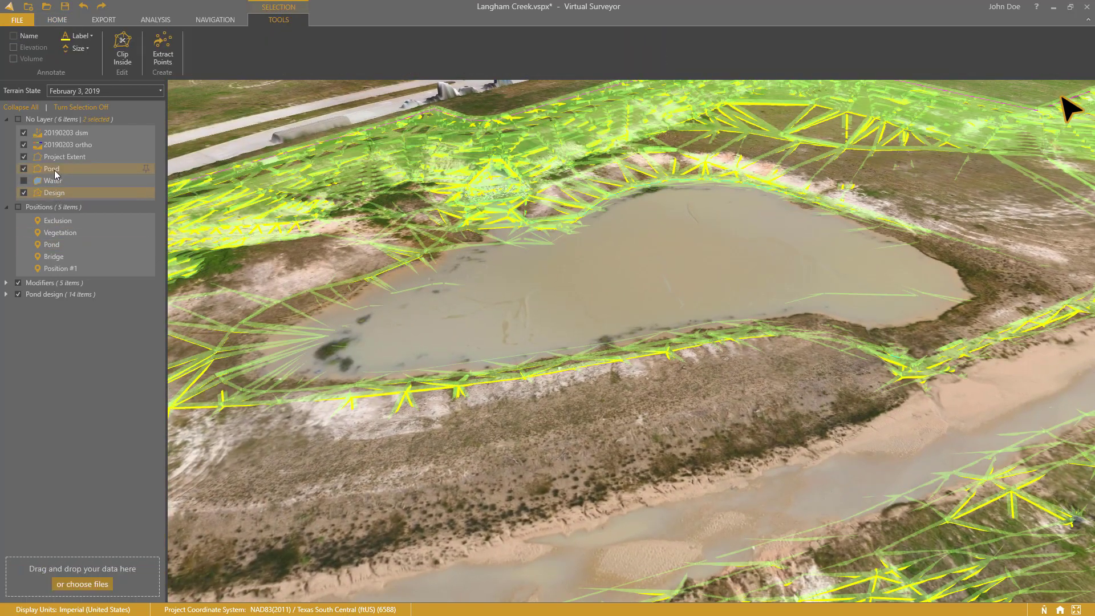
click(122, 56)
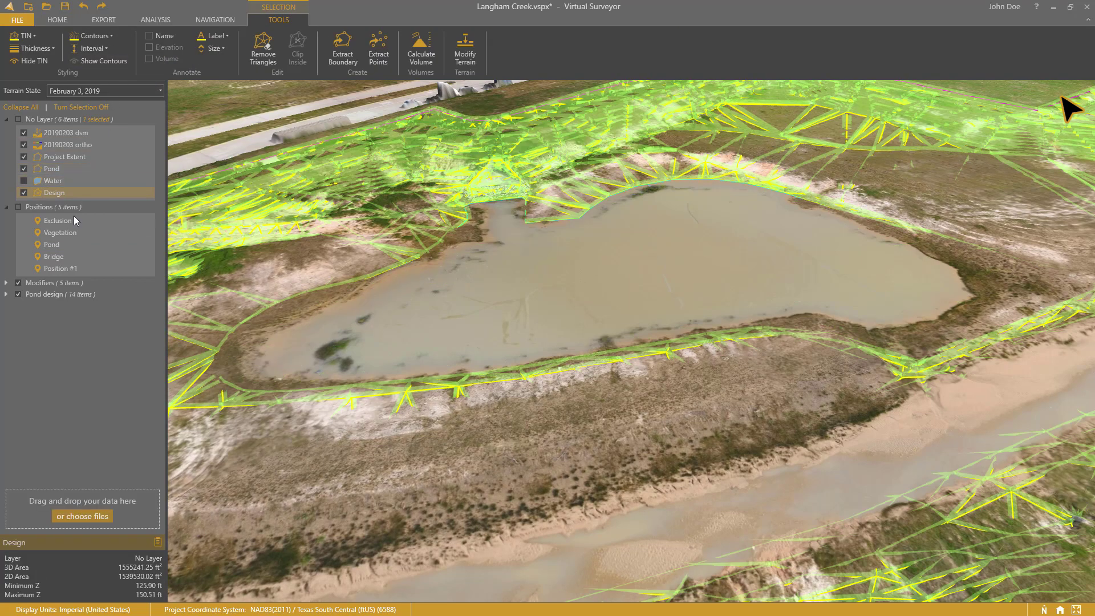
- Remove the Design surface's triangles covering the vegetation strip along its edge, working from the saved Vegetation position
click(70, 233)
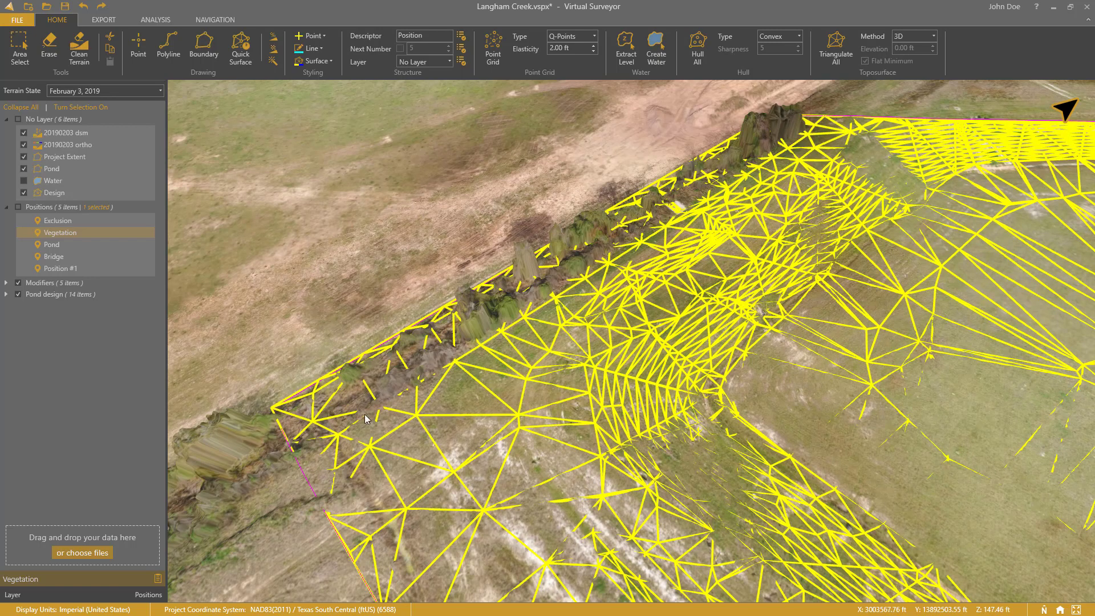
click(662, 371)
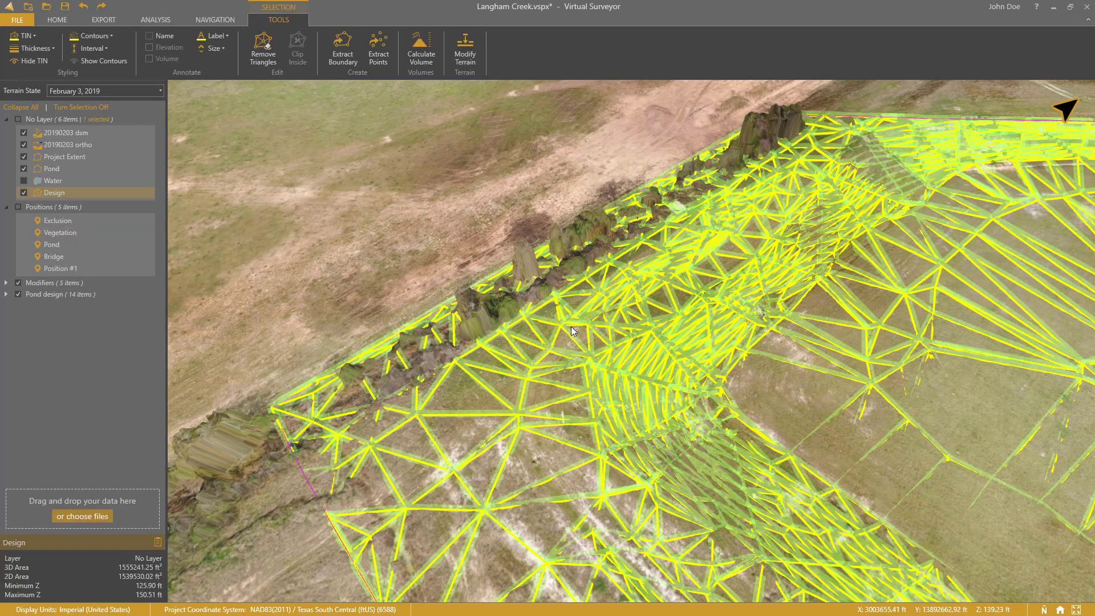
click(266, 58)
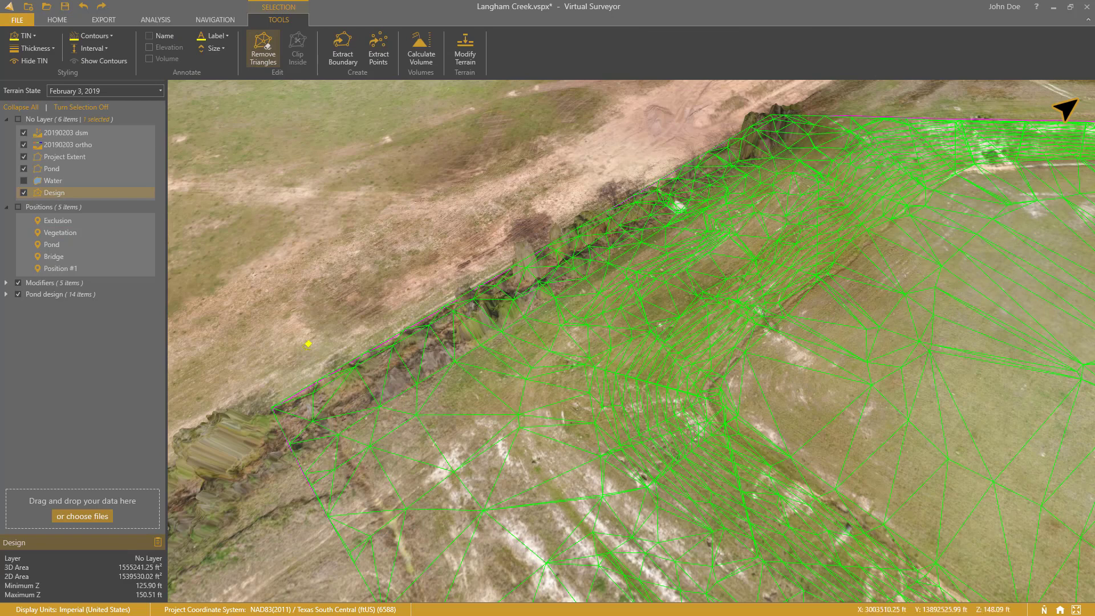
click(315, 400)
click(336, 394)
click(367, 382)
mouse_move(384, 335)
middle_down()
mouse_move(435, 276)
mouse_move(429, 270)
middle_up()
drag(364, 128, 450, 488)
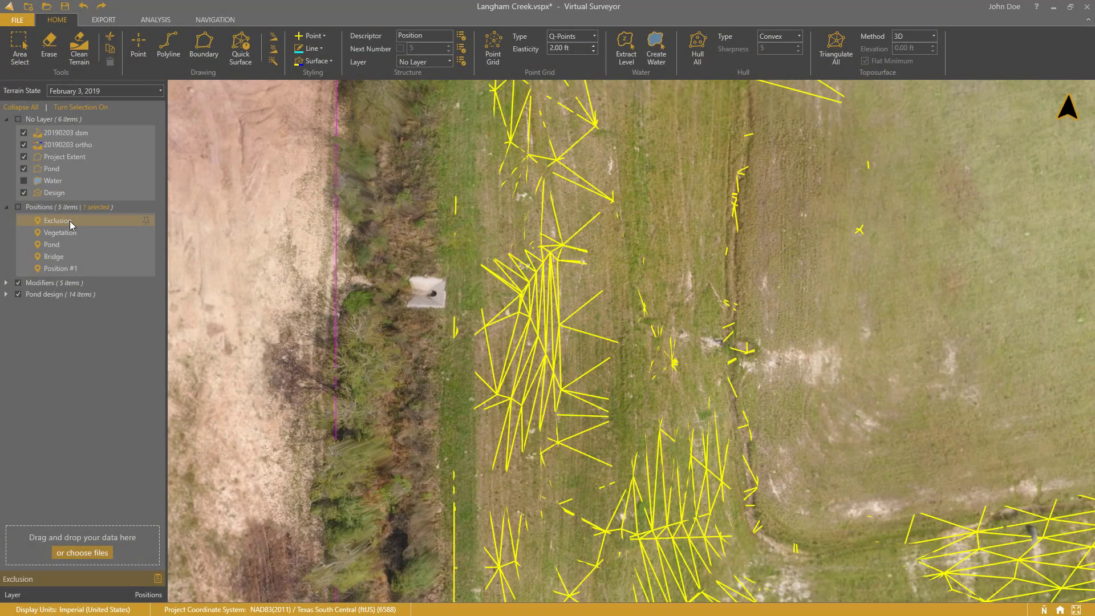
- Calculate the clipped Design surface's volume against the February 3, 2019 terrain from Position #1, and review its cut and fill figures
click(69, 270)
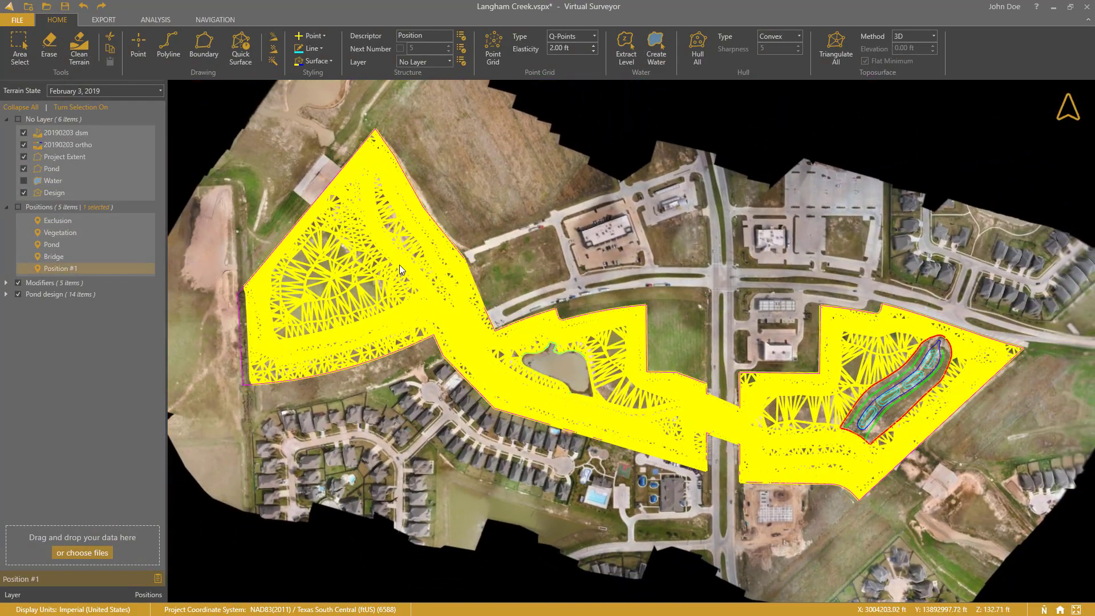
click(399, 264)
click(419, 56)
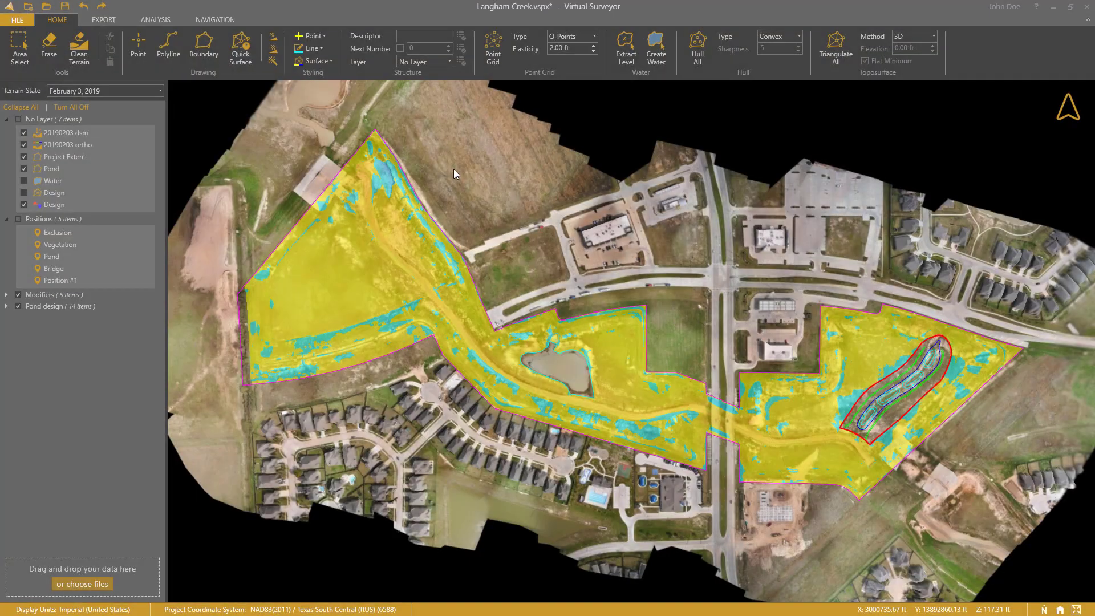
click(105, 205)
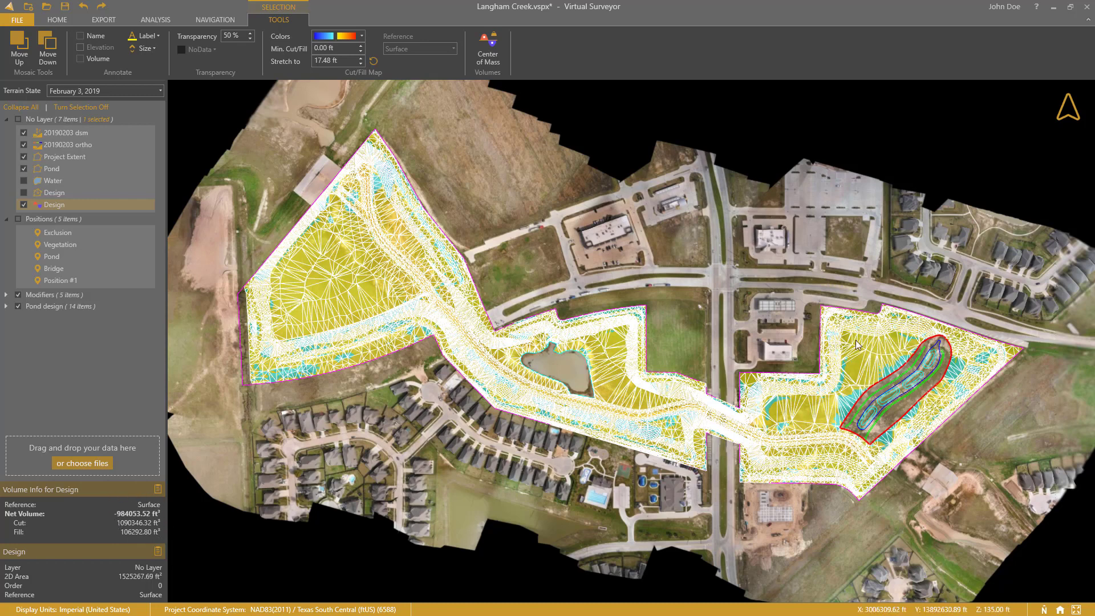
click(431, 184)
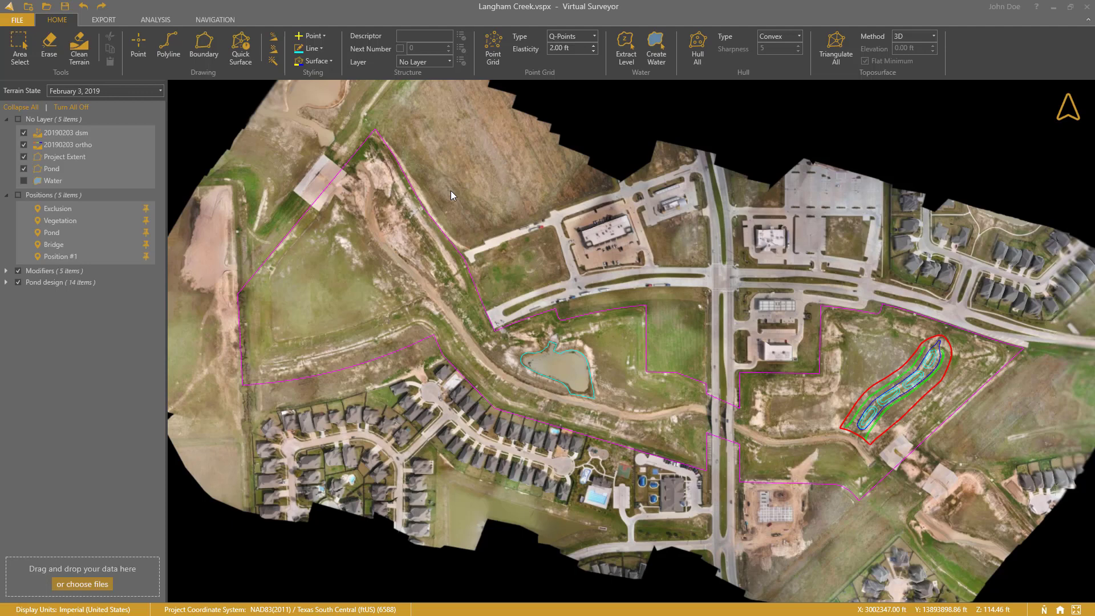
- Create a terrain state named December 12, 2019 and switch to it
click(141, 93)
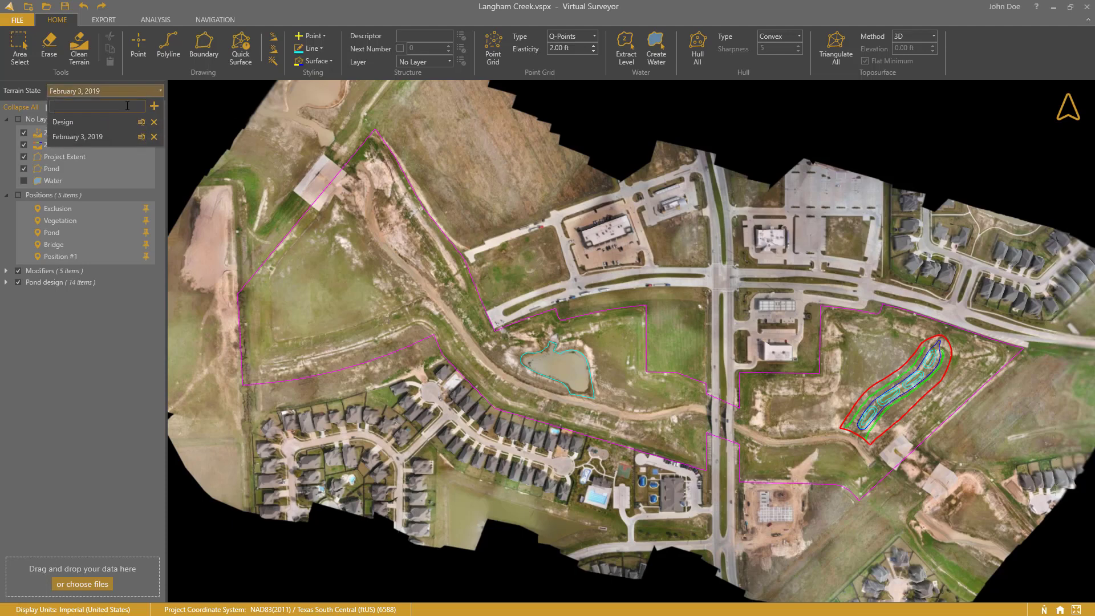
text(December 12, 2019)
click(153, 107)
click(87, 127)
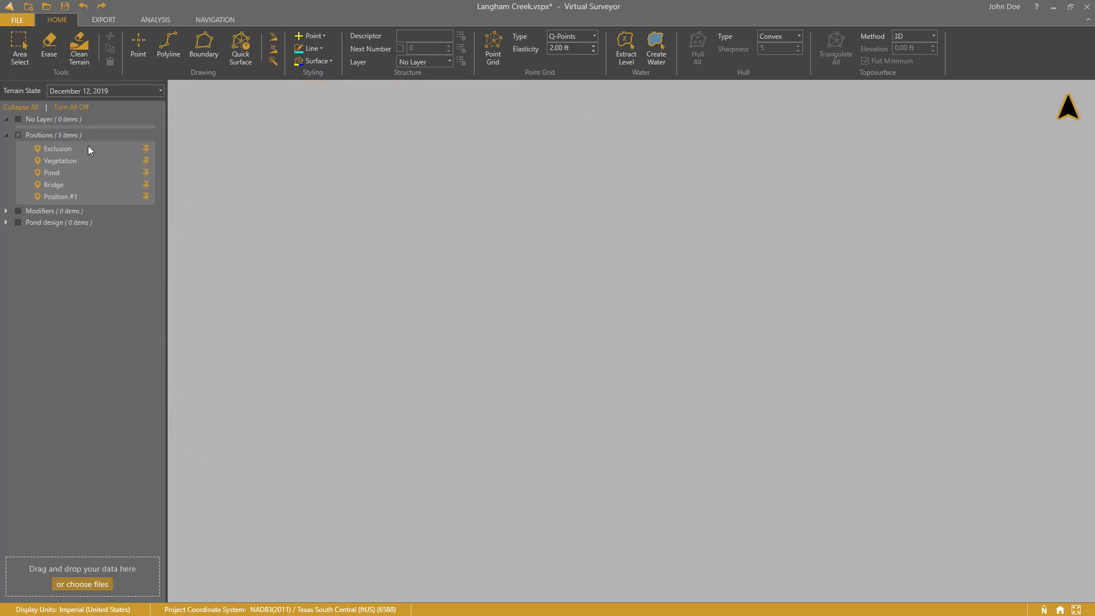
- Import the 20191207 dsm and 20191207 ortho TIFF files into the December 12, 2019 terrain state
click(92, 585)
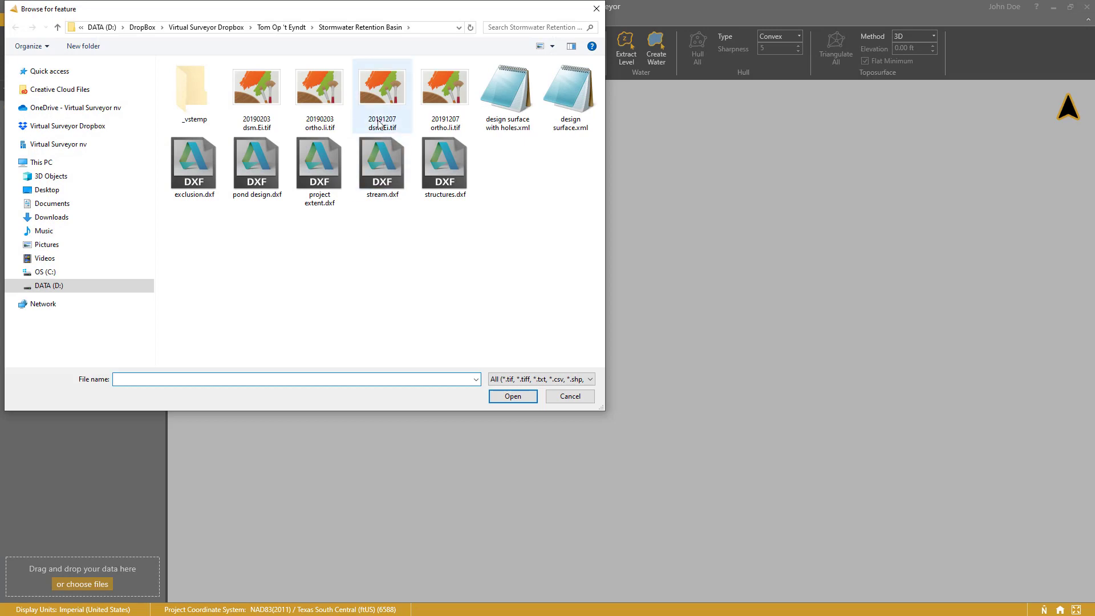
click(383, 98)
ctrl+click(445, 98)
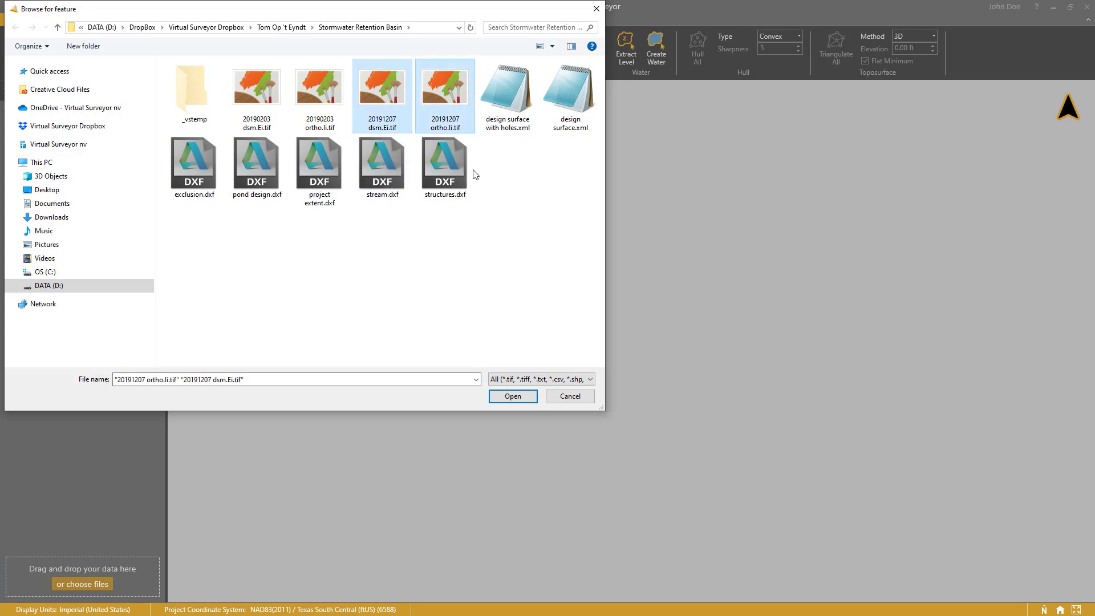
click(499, 397)
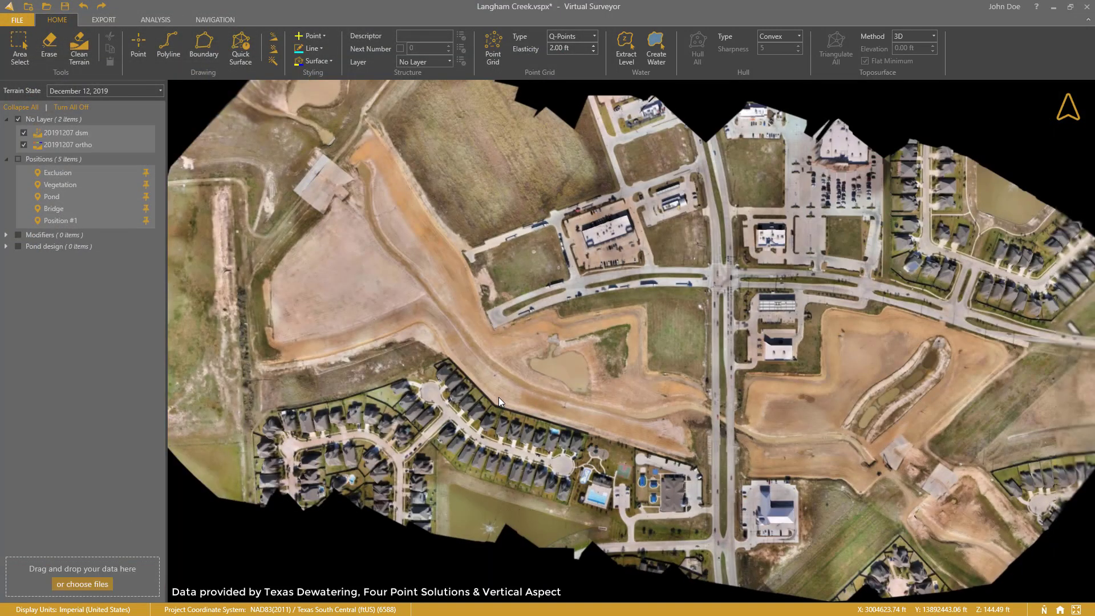
- Import design surface with holes.xml into the December 12, 2019 terrain state
click(87, 583)
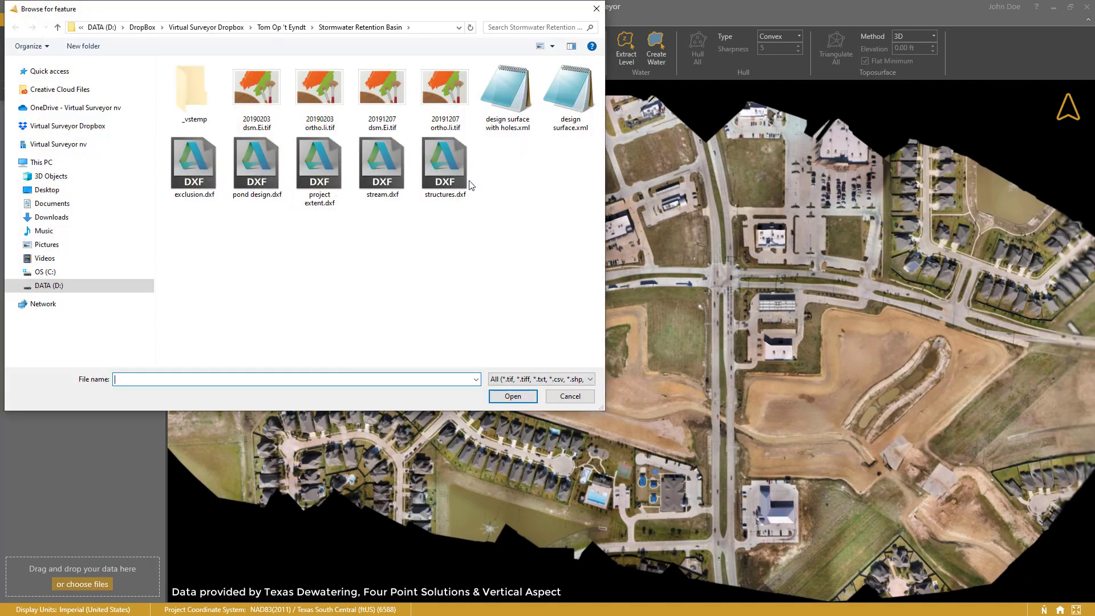
click(508, 97)
click(516, 398)
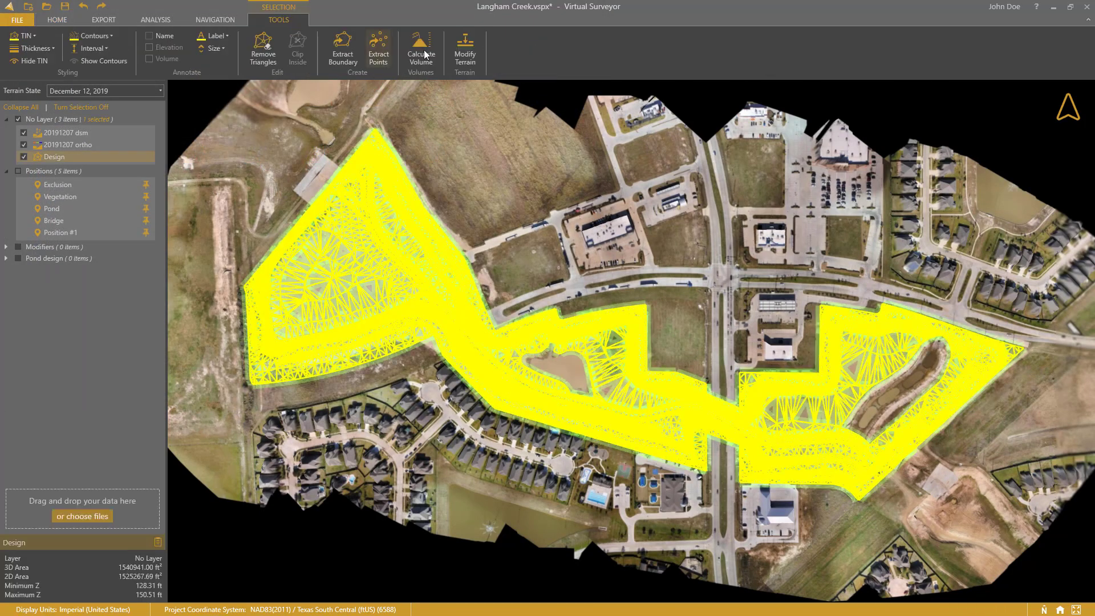
- Calculate the imported Design surface's volume against the December terrain and set the cut/fill map's minimum cut/fill to 0.50 ft
click(424, 44)
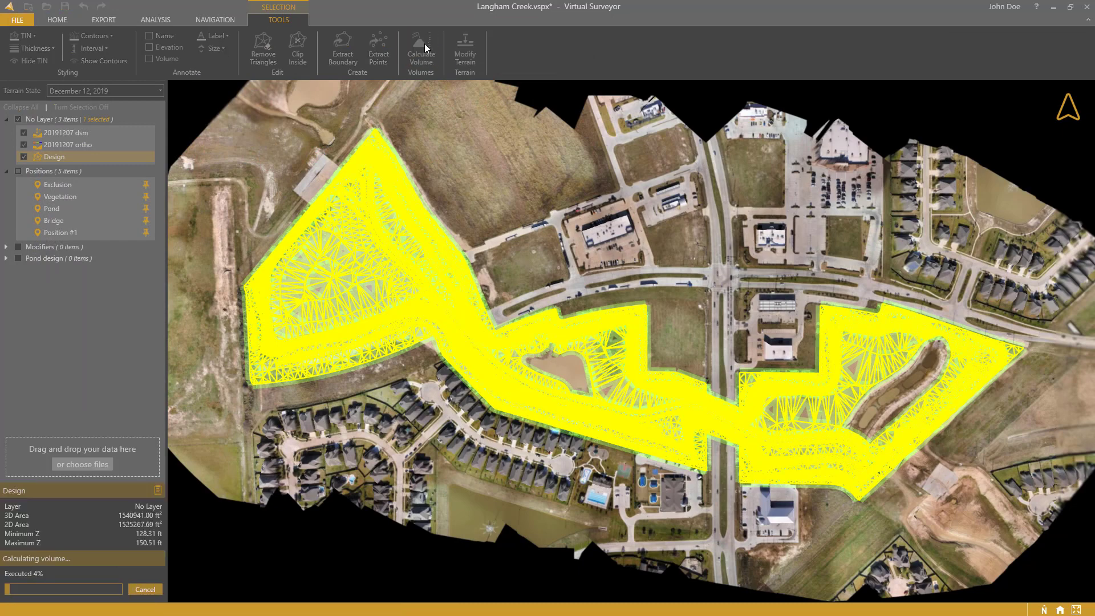
click(341, 52)
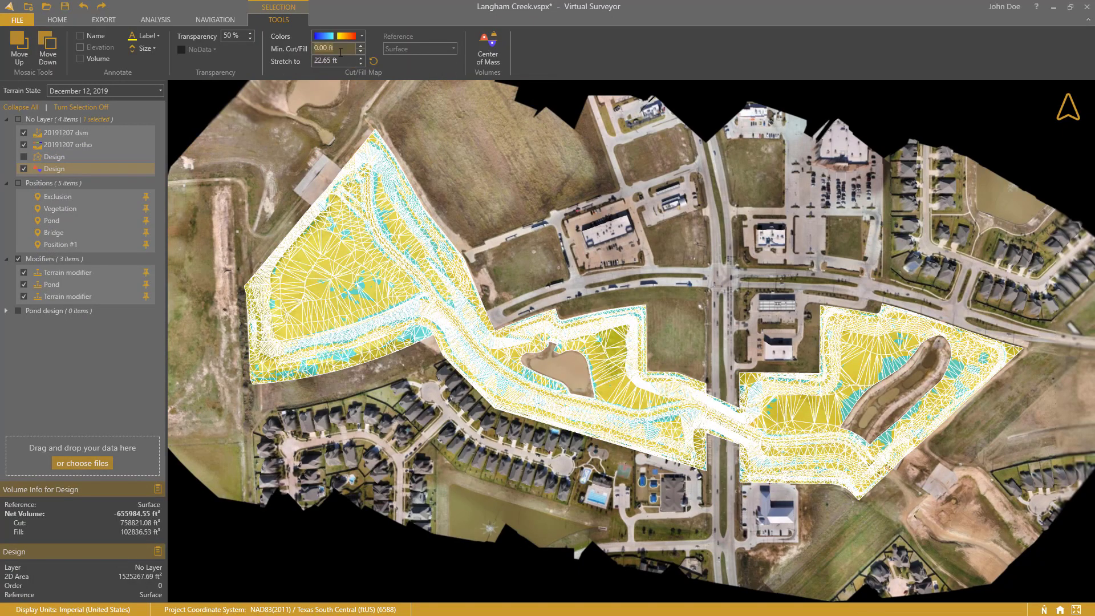
text(0.5)
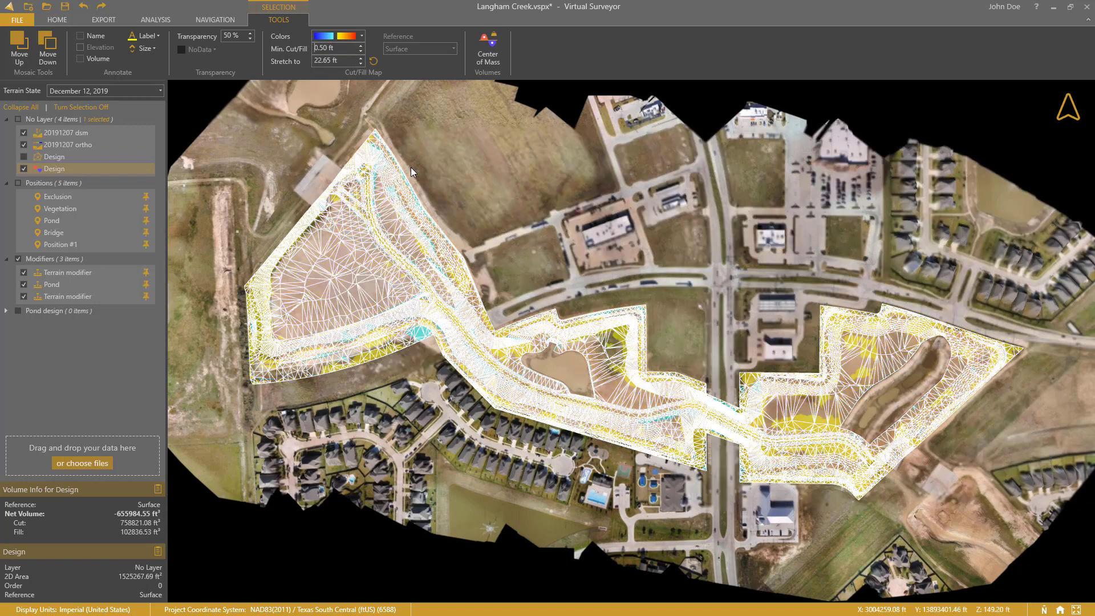
click(411, 166)
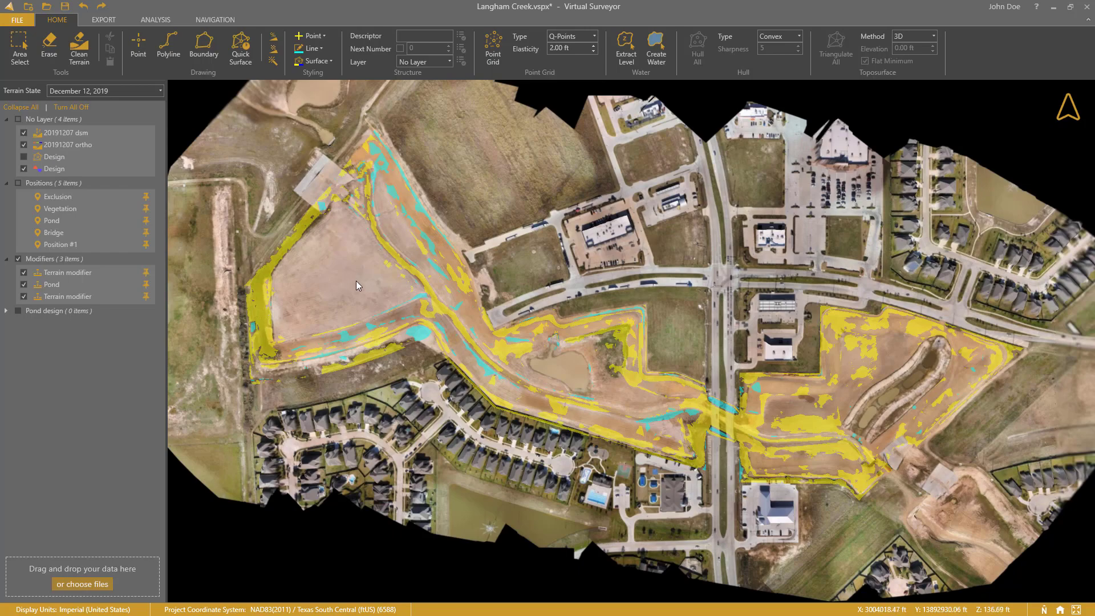
- Inspect the cut/fill map in the eastern basin and read the cut depth at a yellow patch beside the elongated pond
right_drag(875, 345, 892, 360)
scroll(892, 359, up, 2)
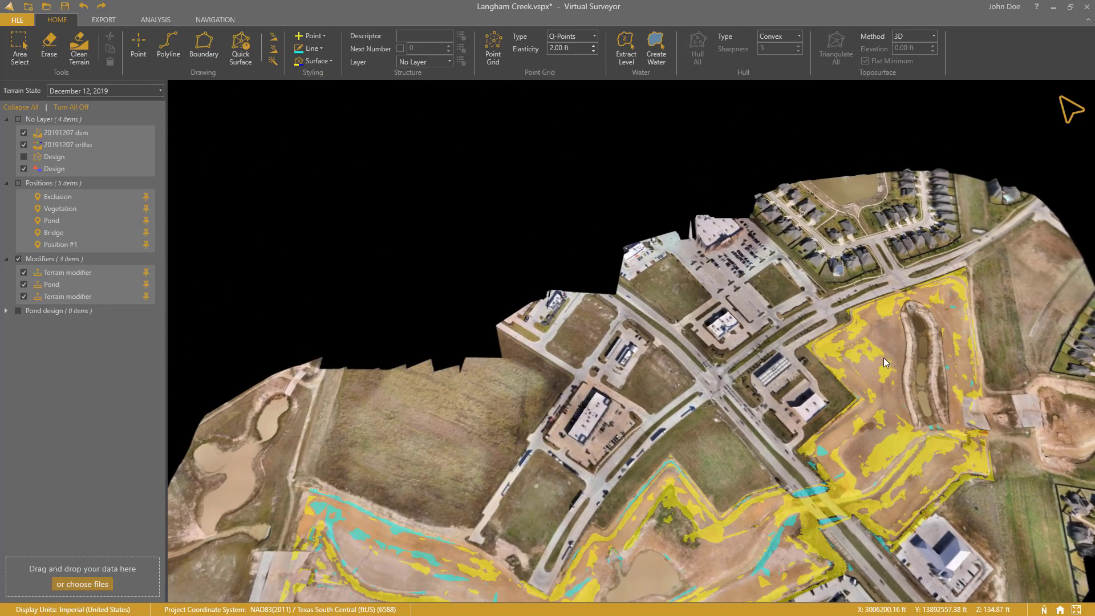
scroll(885, 358, up, 5)
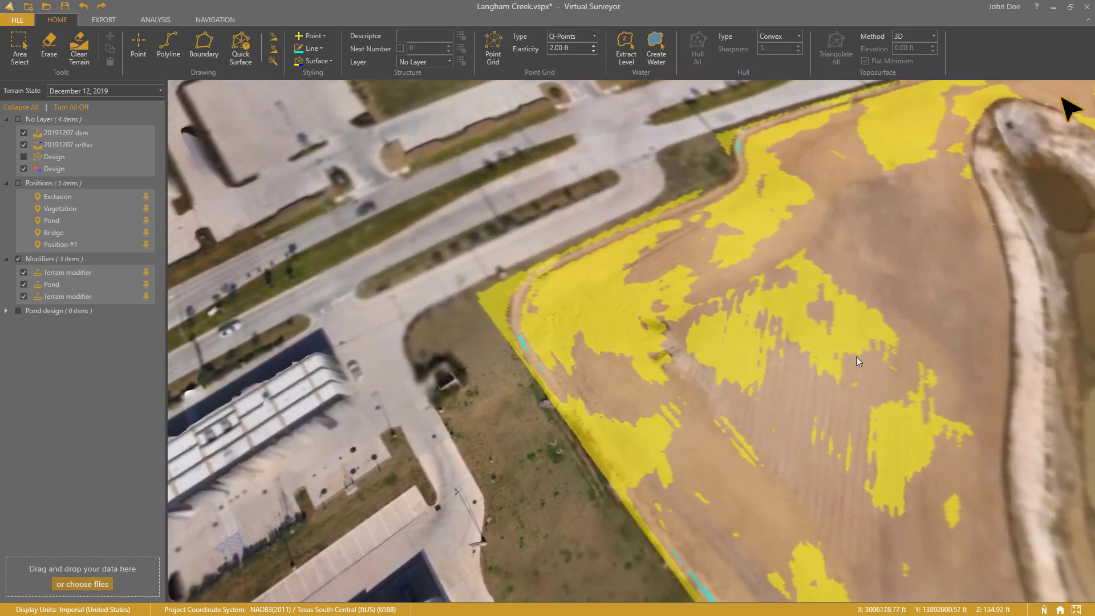
mouse_move(825, 355)
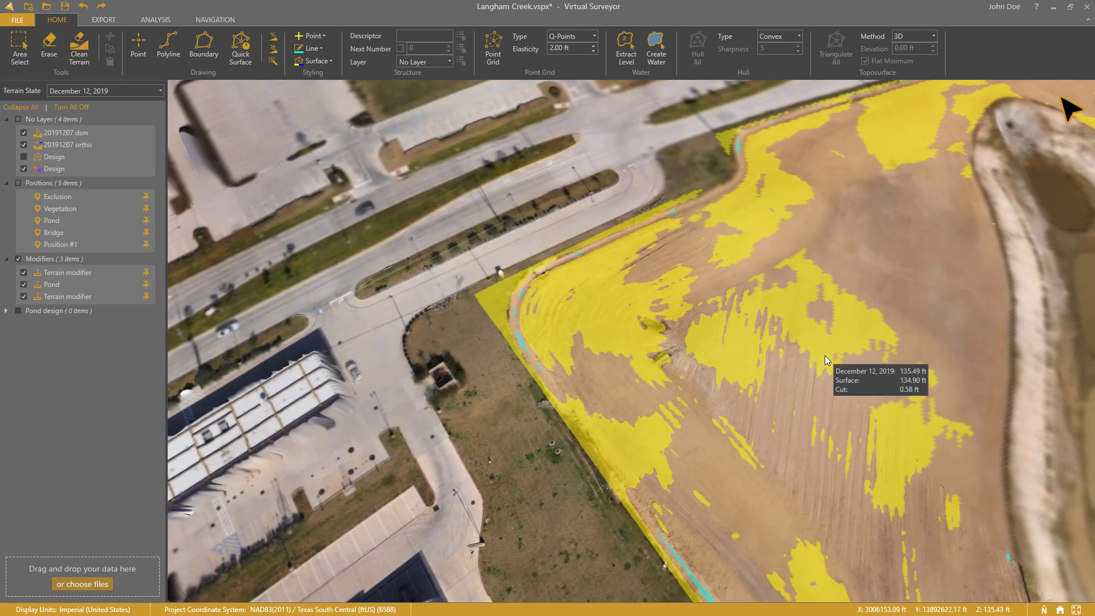